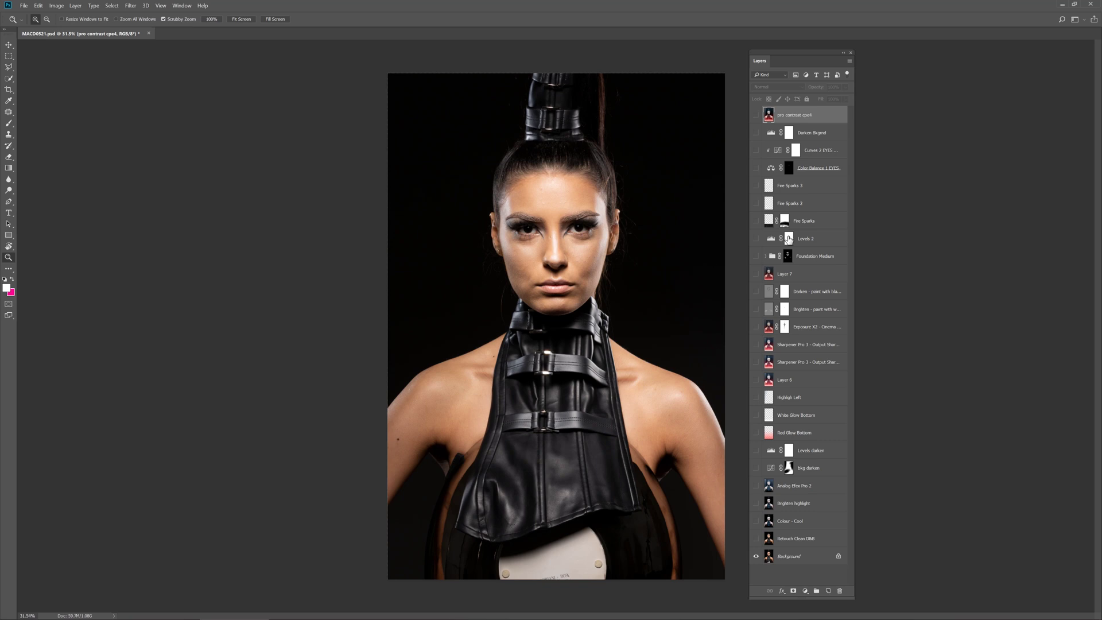
- Preview the graded top layer, hide it again, and zoom in on the model's neck and face
{"action": "left_click", "coordinate": [756, 116]}
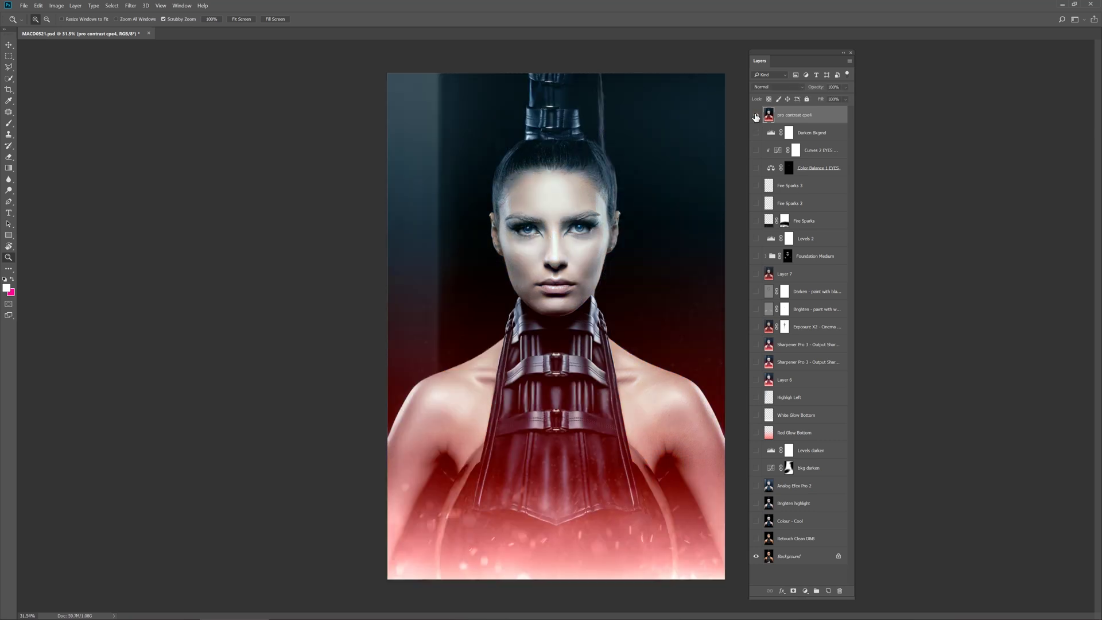
{"action": "left_click", "coordinate": [756, 116]}
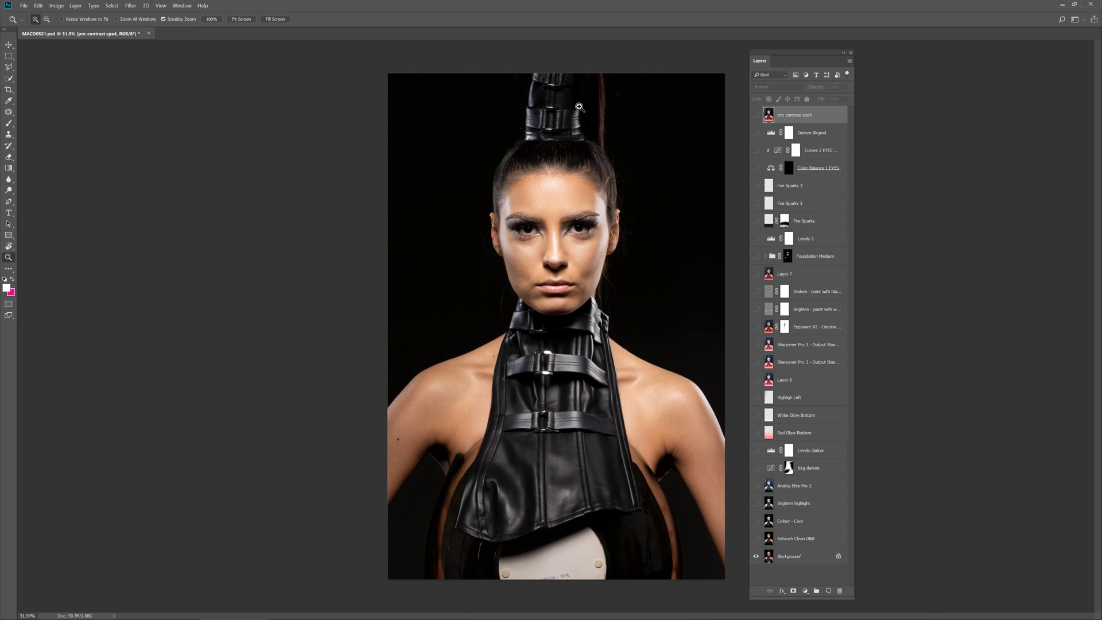
{"action": "left_click_drag", "start_coordinate": [613, 381], "coordinate": [601, 382]}
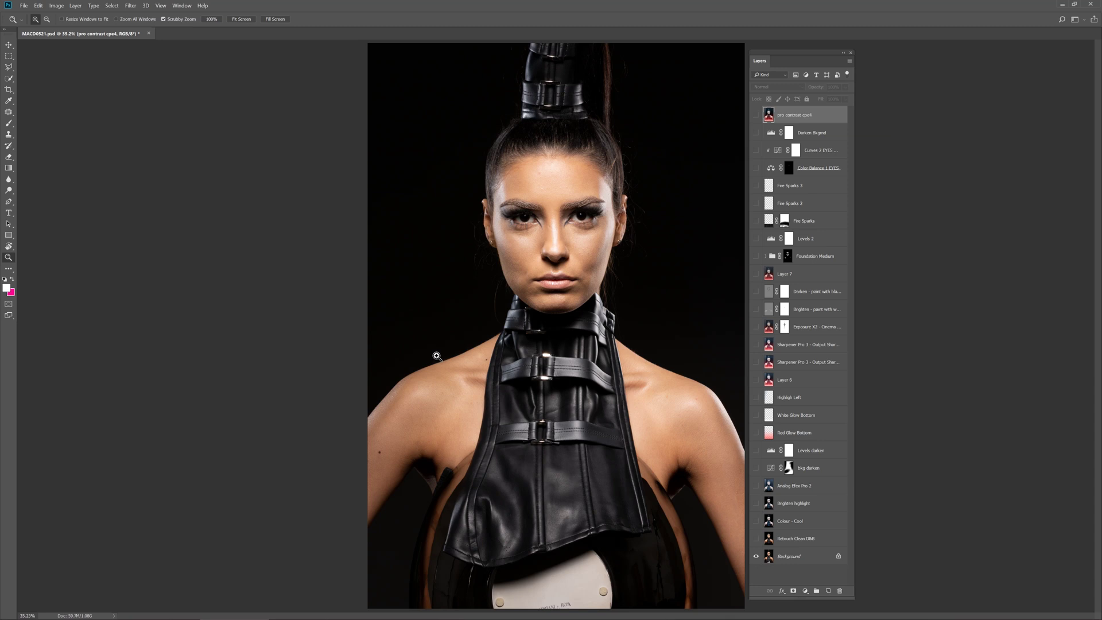
{"action": "left_click_drag", "start_coordinate": [574, 72], "coordinate": [567, 257]}
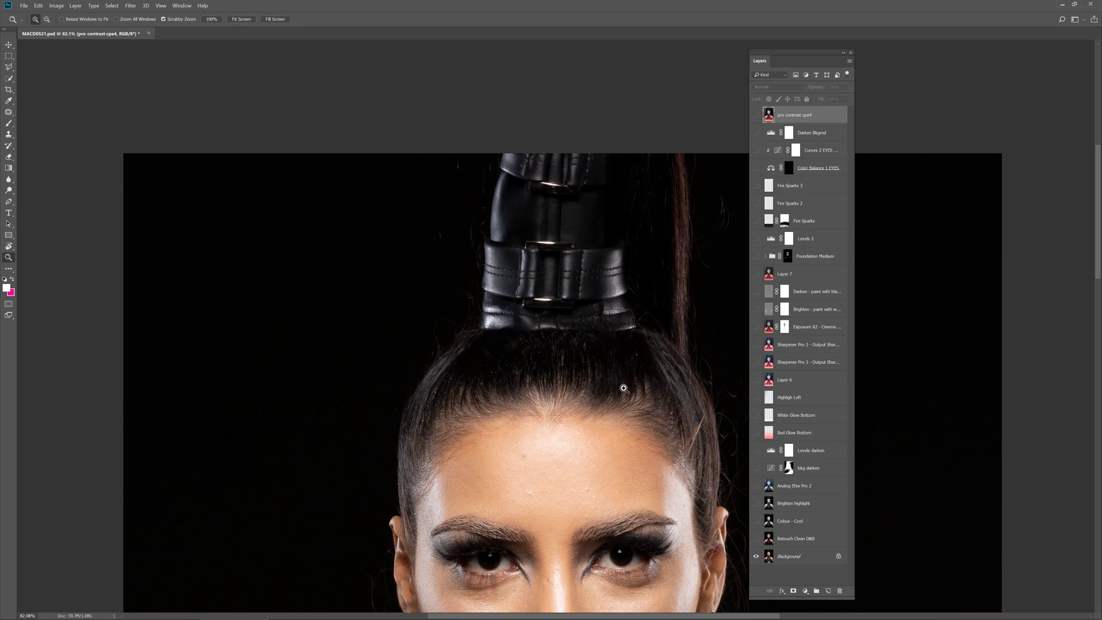
{"action": "left_click_drag", "start_coordinate": [725, 308], "coordinate": [613, 182]}
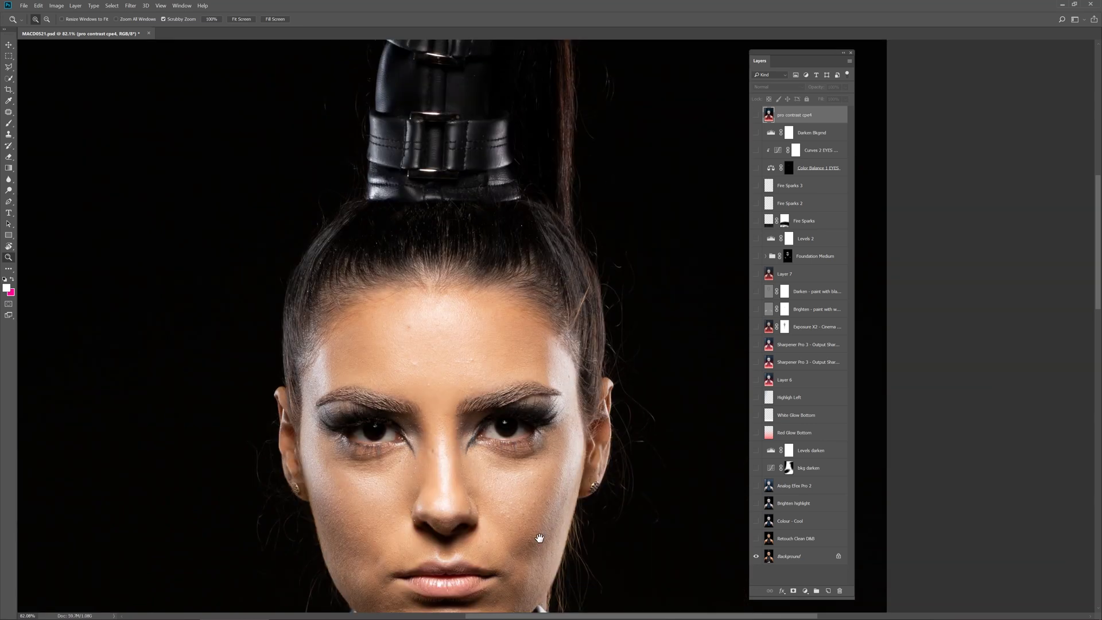
{"action": "scroll", "coordinate": [582, 236], "scroll_direction": "down", "scroll_amount": 5}
{"action": "left_click_drag", "start_coordinate": [588, 445], "coordinate": [596, 408]}
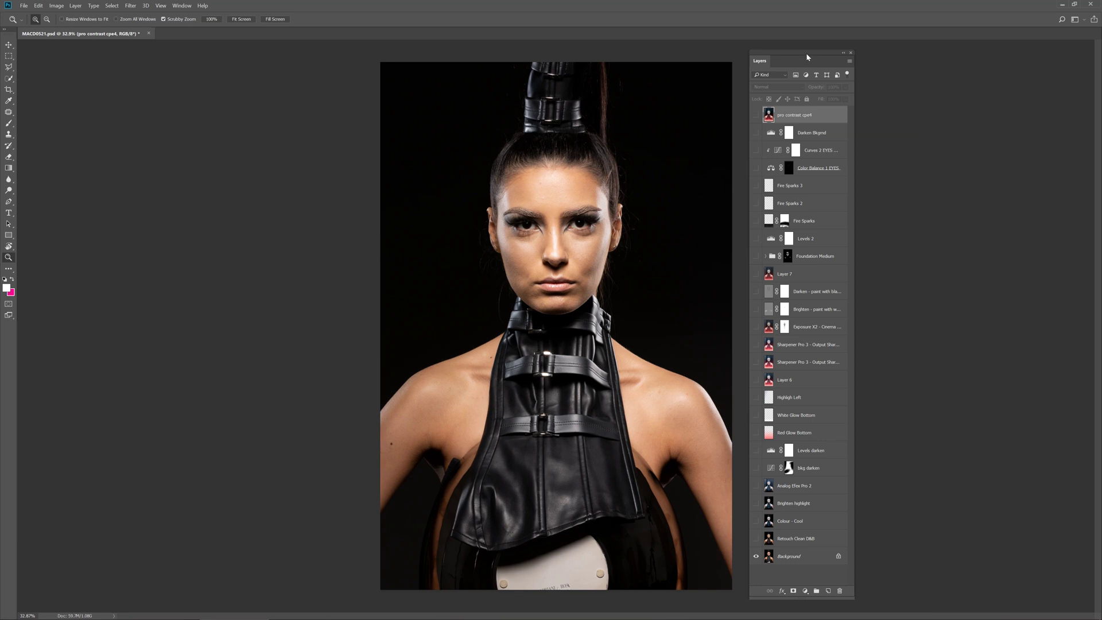
{"action": "left_click_drag", "start_coordinate": [807, 52], "coordinate": [815, 50]}
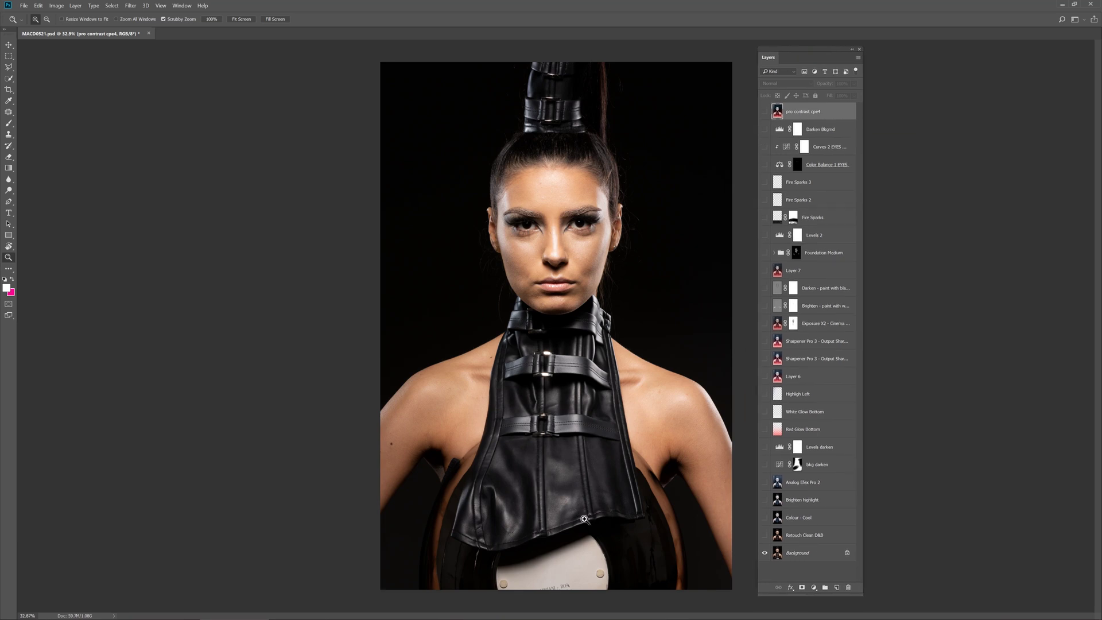
- Show the Retouch Clean D&B layer, zoom toward the headpiece, and dock the Layers panel at the right
{"action": "left_click", "coordinate": [764, 535]}
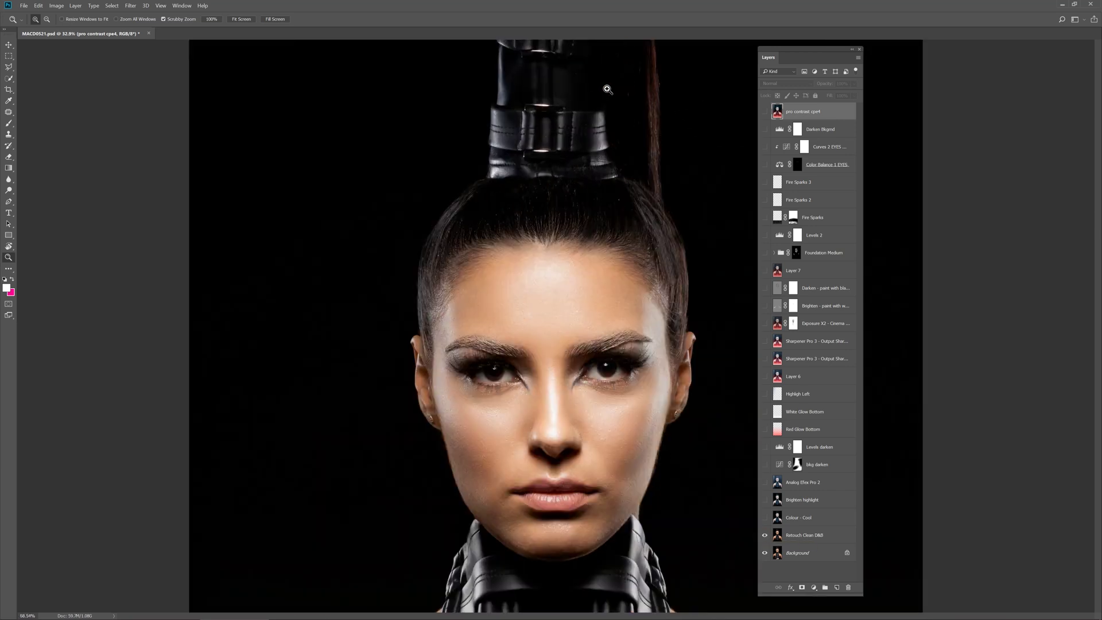
{"action": "left_click_drag", "start_coordinate": [588, 89], "coordinate": [607, 90]}
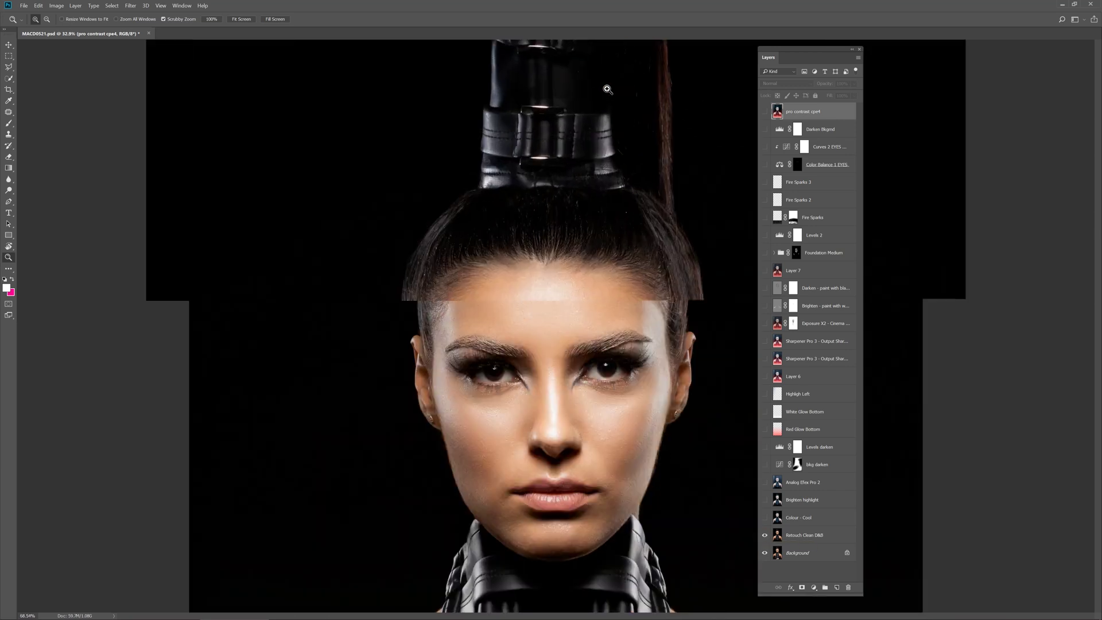
{"action": "left_click_drag", "start_coordinate": [820, 46], "coordinate": [1026, 46]}
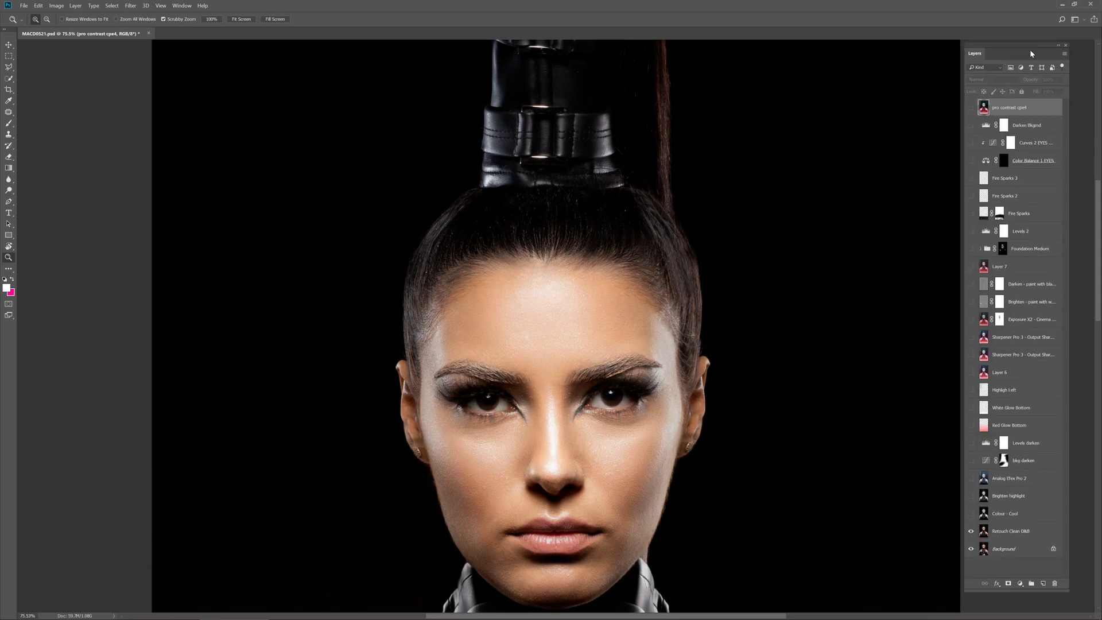
- Toggle Retouch Clean D&B off and on to compare with the original, leaving it visible
{"action": "left_click", "coordinate": [974, 534]}
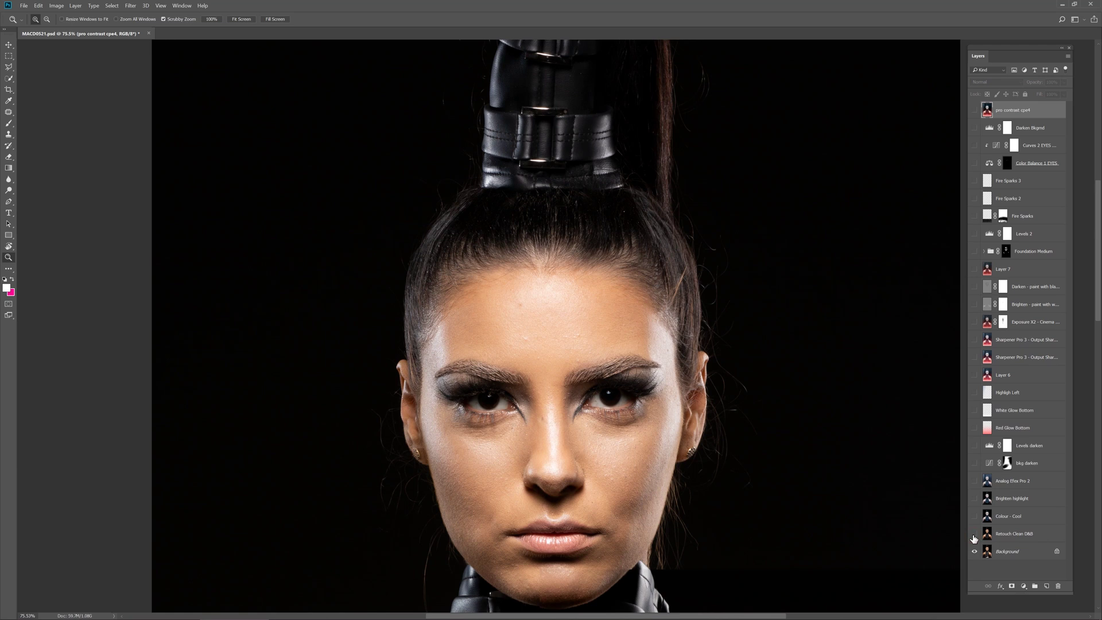
{"action": "left_click", "coordinate": [974, 535]}
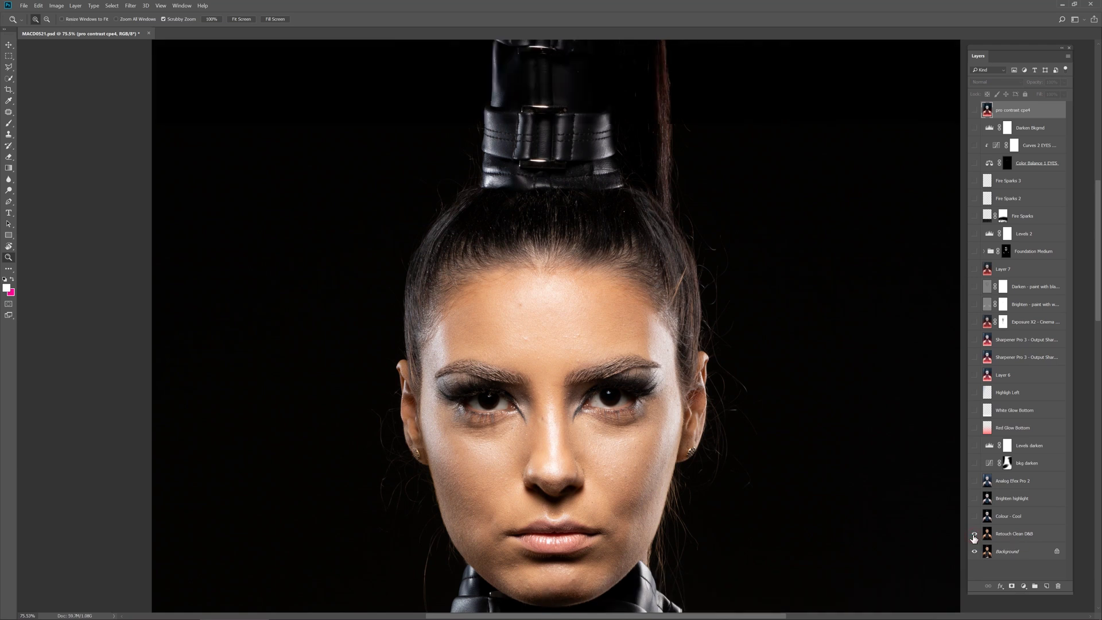
{"action": "left_click", "coordinate": [974, 535]}
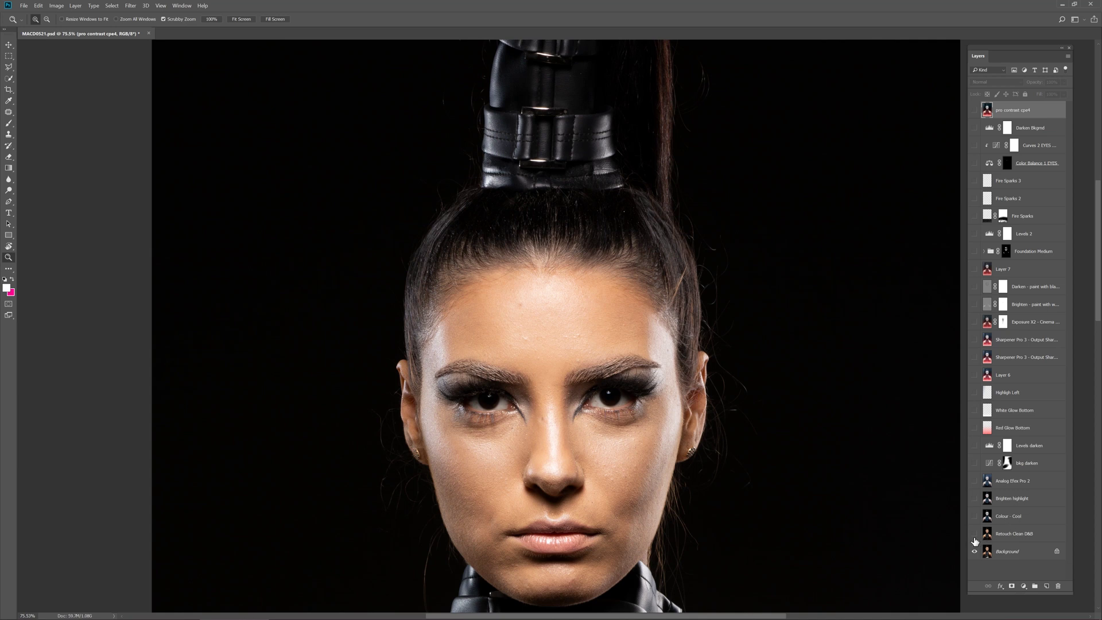
{"action": "left_click", "coordinate": [974, 536]}
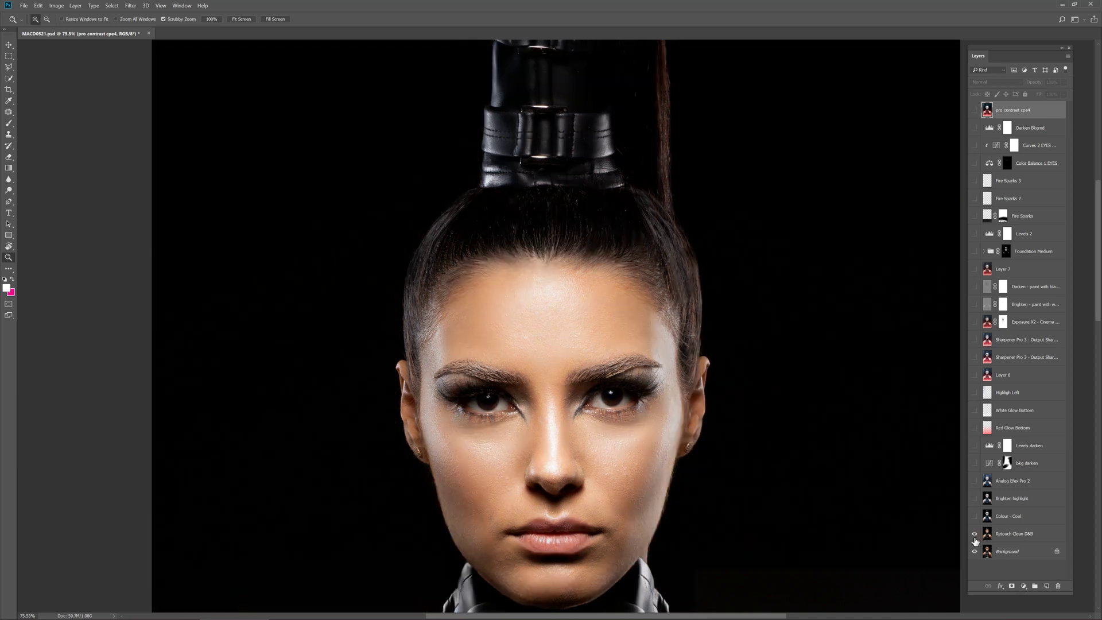
{"action": "left_click", "coordinate": [974, 535]}
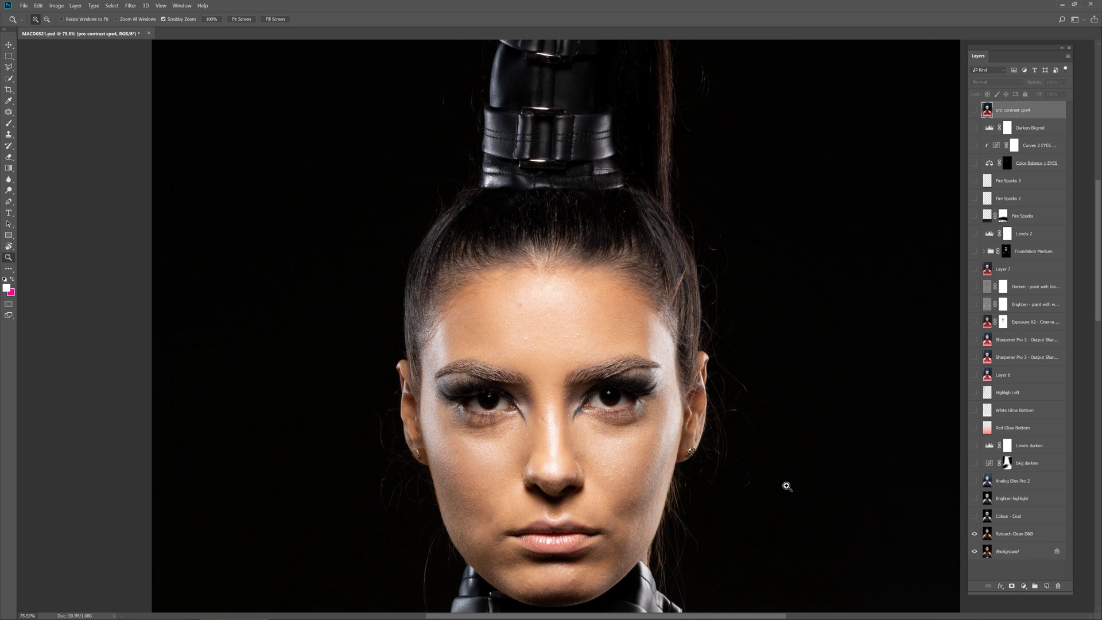
{"action": "left_click", "coordinate": [973, 533]}
- Pan down to the neck and compare the retouched collar against the original
{"action": "left_click_drag", "start_coordinate": [598, 515], "coordinate": [578, 184]}
{"action": "left_click_drag", "start_coordinate": [644, 455], "coordinate": [638, 417]}
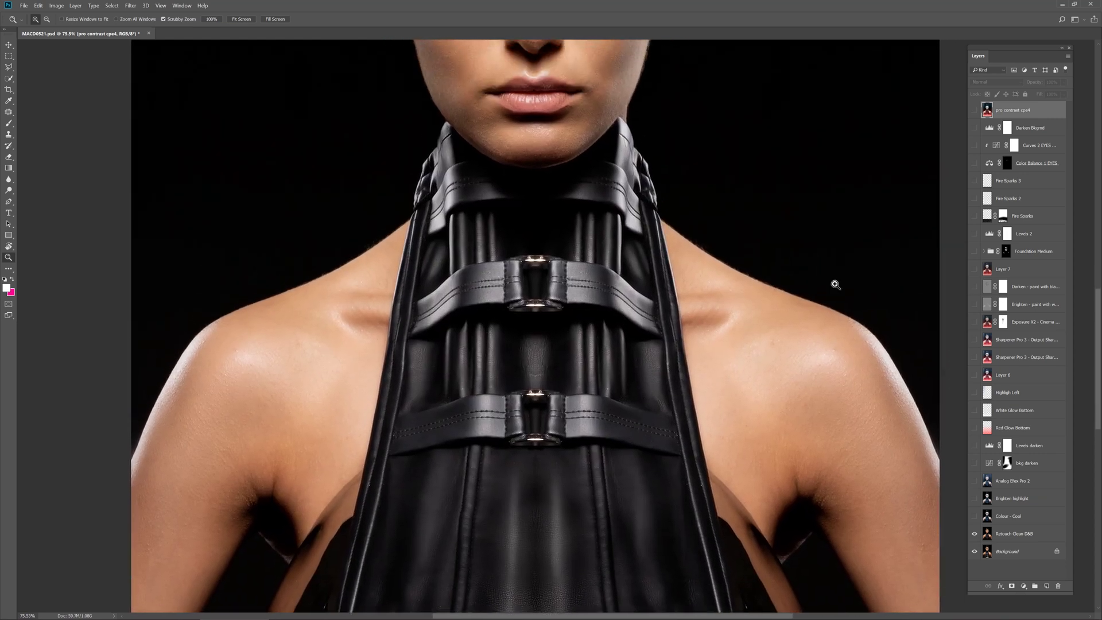
{"action": "left_click", "coordinate": [973, 534]}
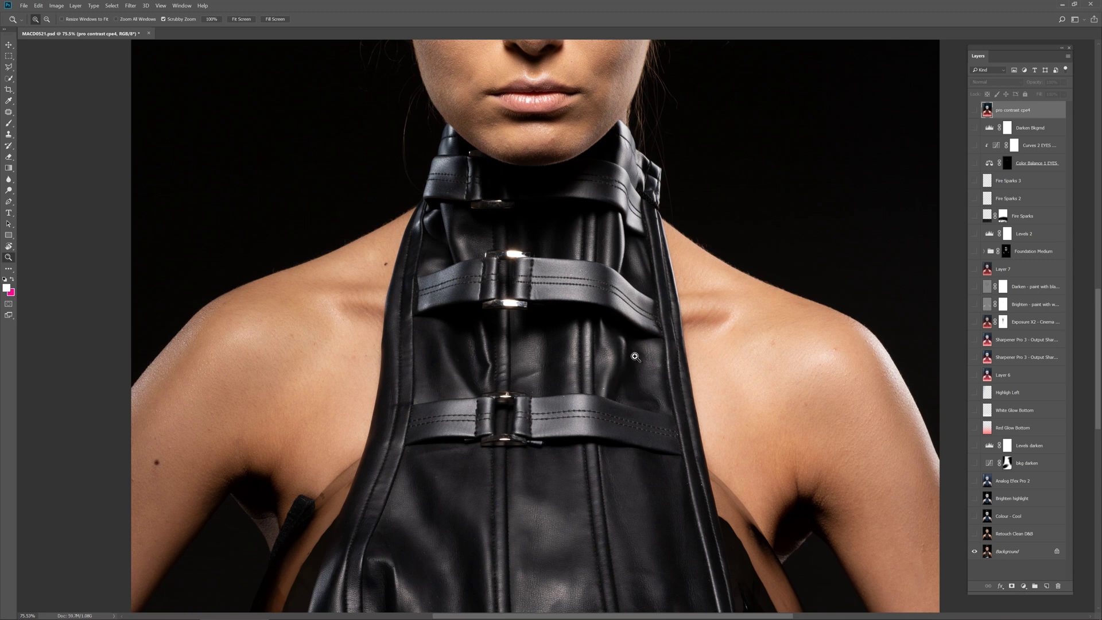
{"action": "left_click", "coordinate": [974, 535]}
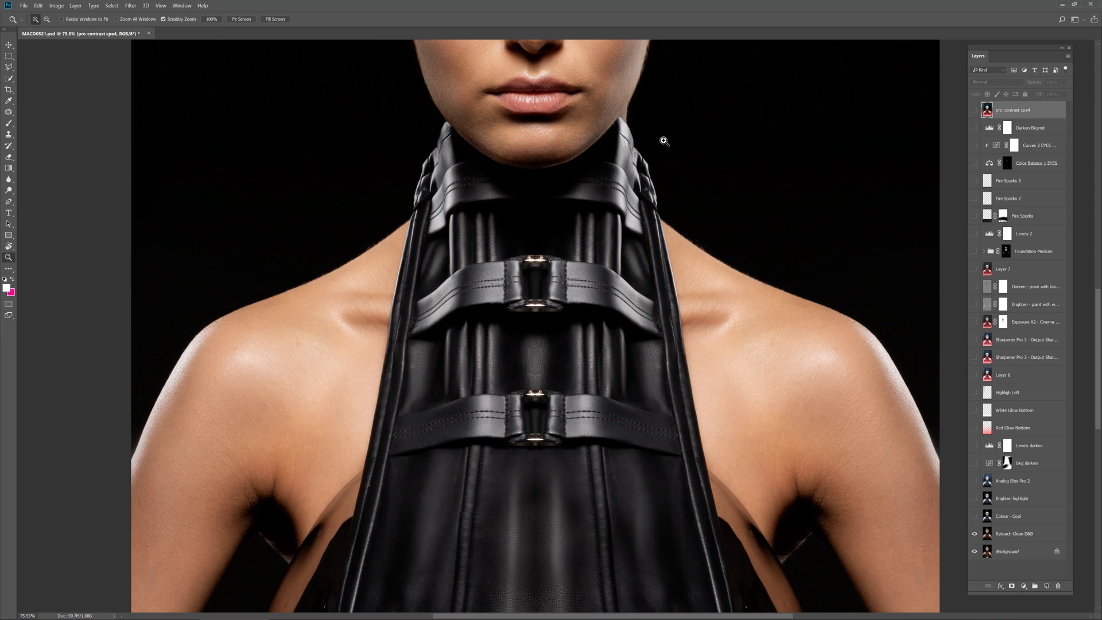
{"action": "scroll", "coordinate": [664, 96], "scroll_direction": "up", "scroll_amount": 5}
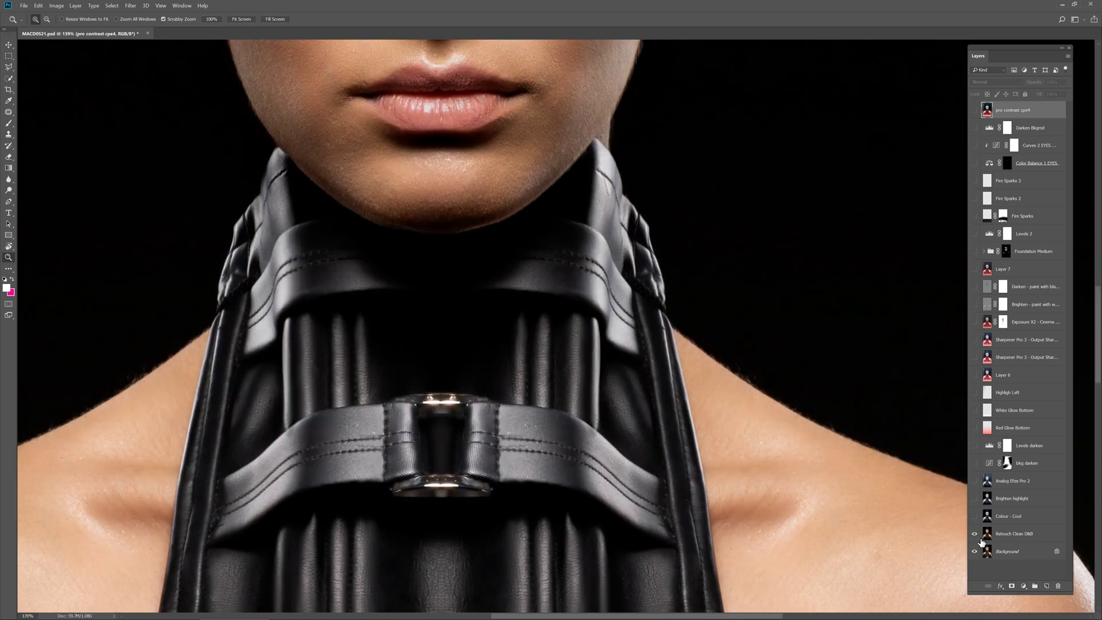
{"action": "left_click", "coordinate": [973, 534]}
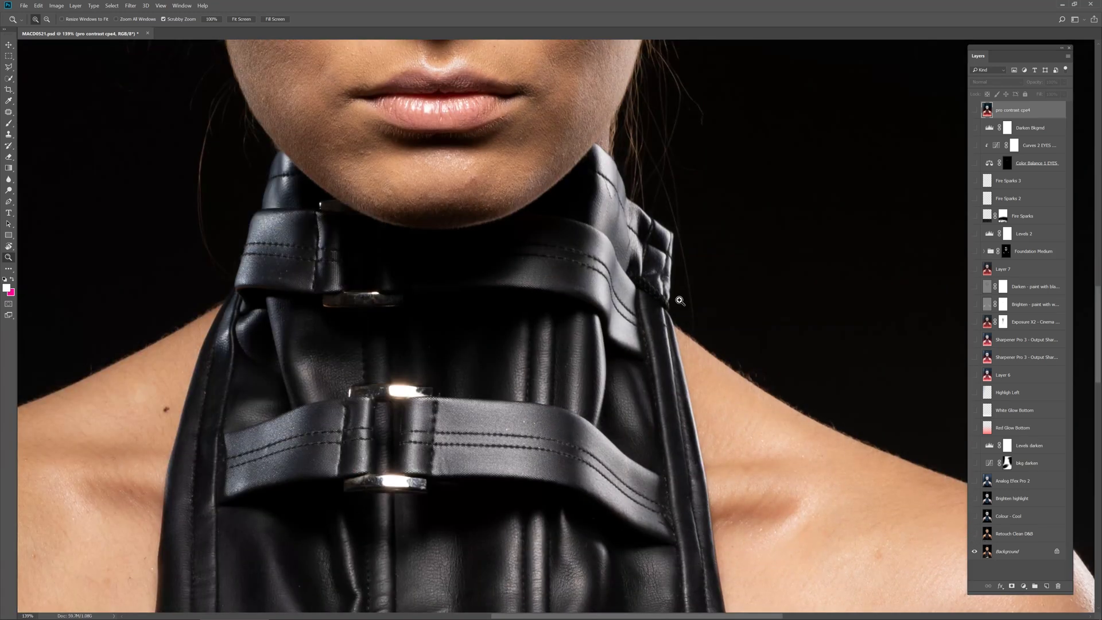
{"action": "left_click", "coordinate": [974, 533]}
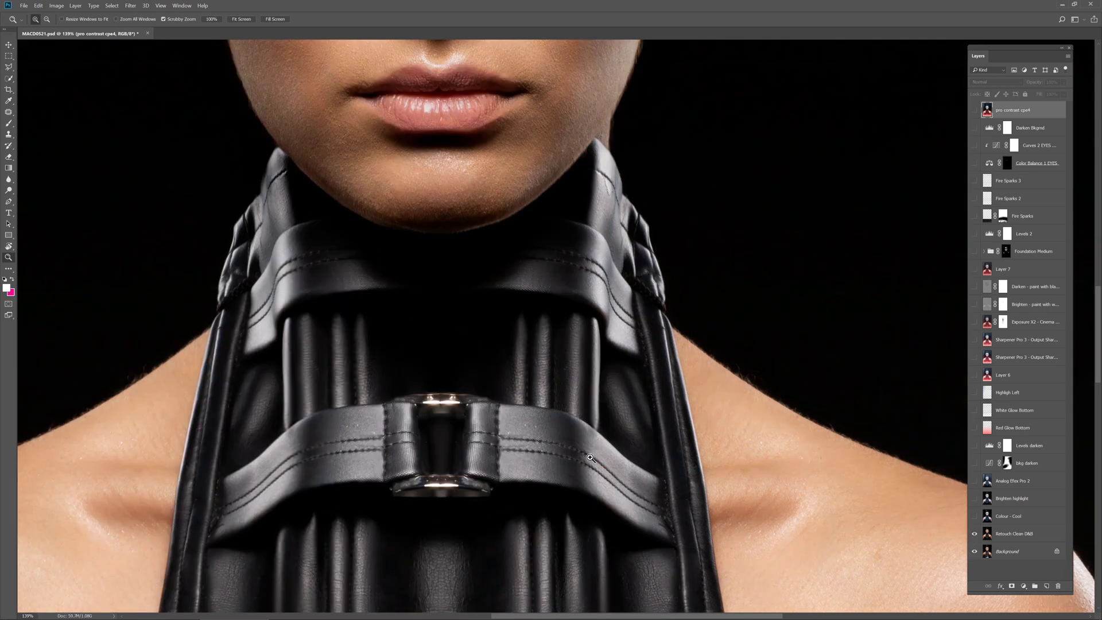
- Move the view to the chest and corset, leaving Retouch Clean D&B hidden
{"action": "scroll", "coordinate": [588, 457], "scroll_direction": "down", "scroll_amount": 3}
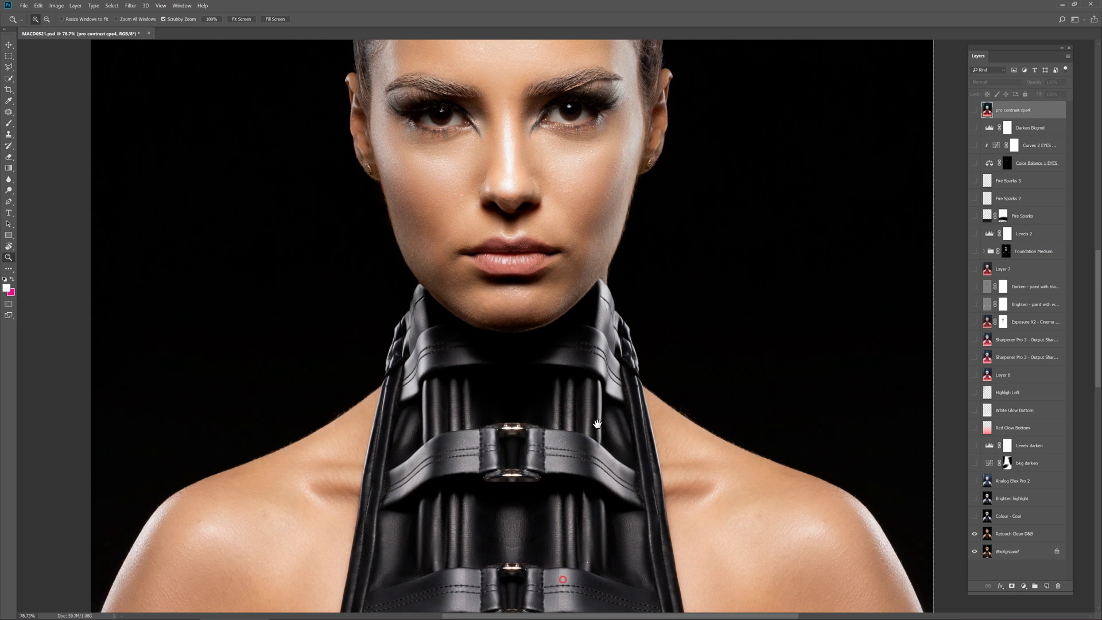
{"action": "left_click_drag", "start_coordinate": [596, 376], "coordinate": [630, 155]}
{"action": "scroll", "coordinate": [630, 437], "scroll_direction": "down", "scroll_amount": 3}
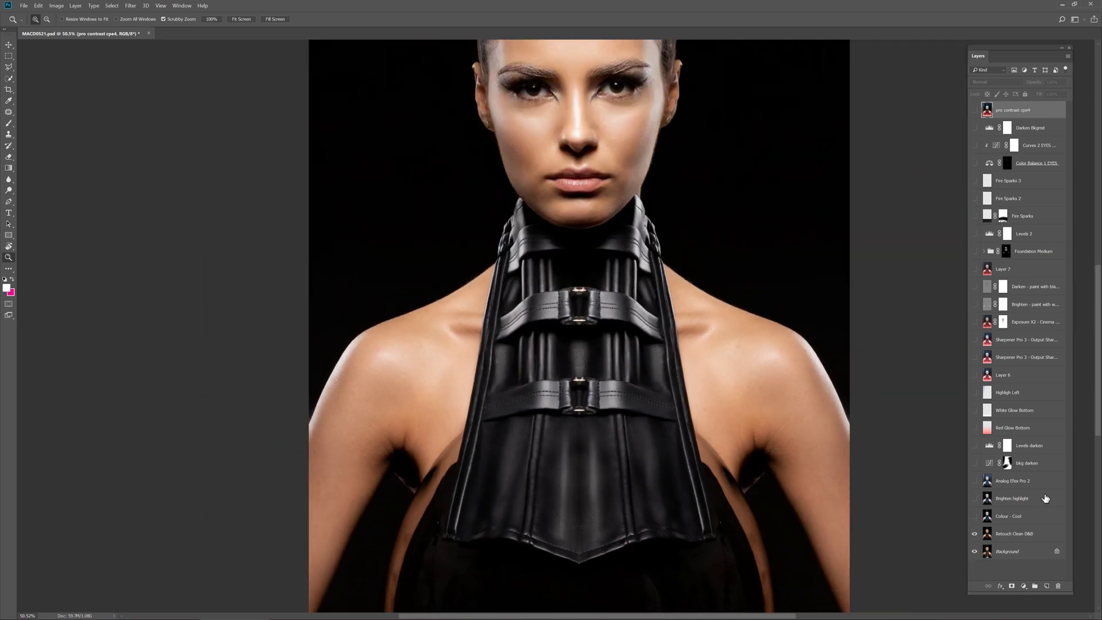
{"action": "left_click", "coordinate": [974, 533]}
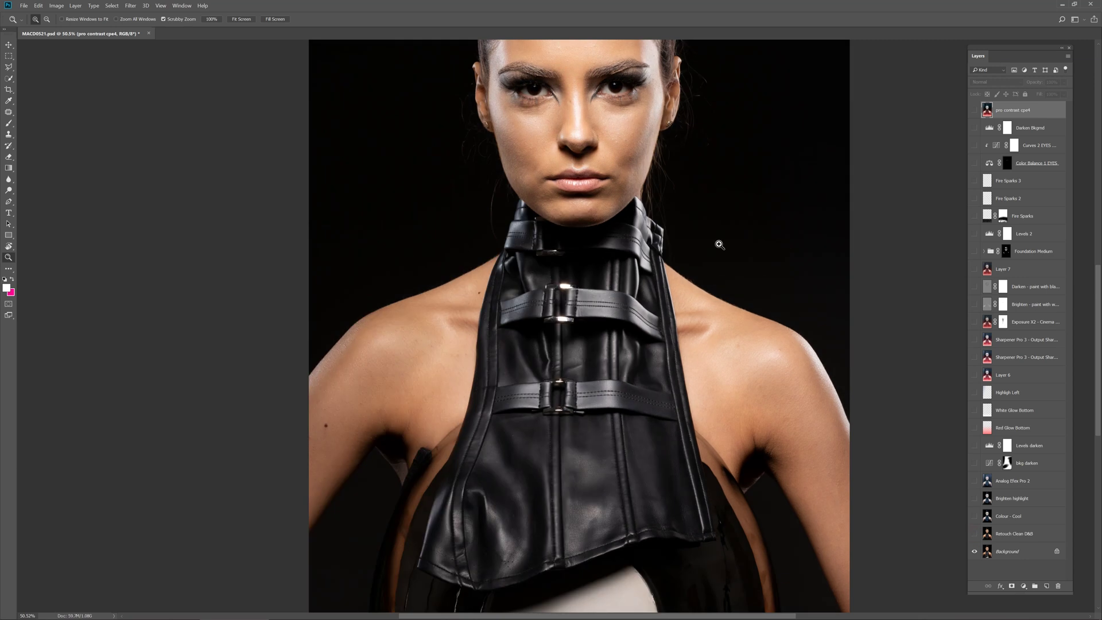
- Zoom in on the lower corset and compare the retouched and original versions, ending retouched
{"action": "left_click", "coordinate": [974, 534]}
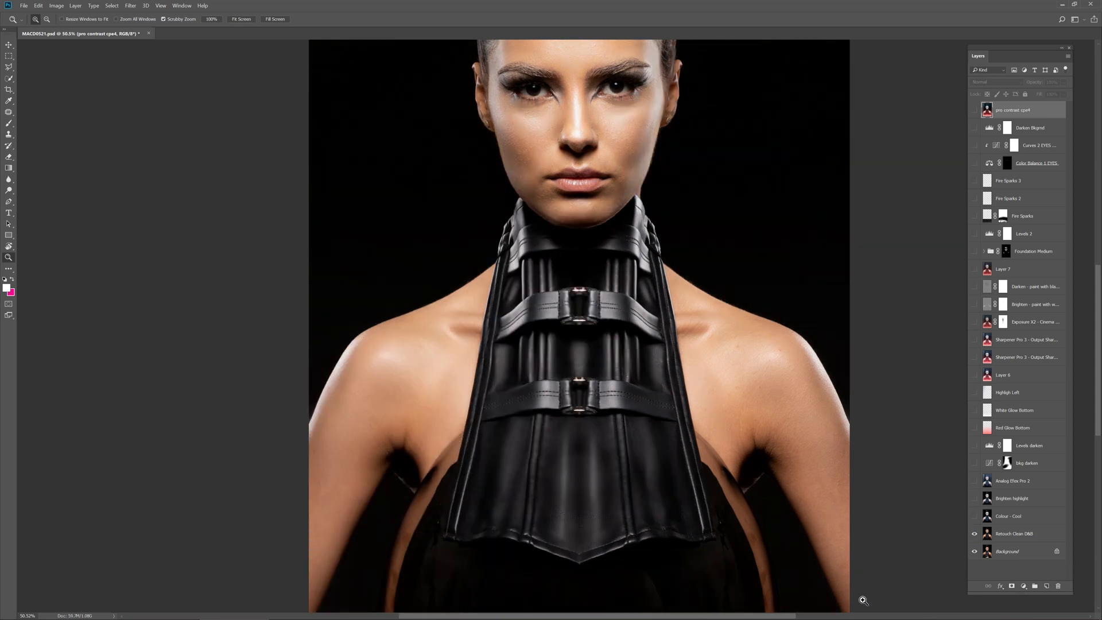
{"action": "left_click", "coordinate": [590, 585]}
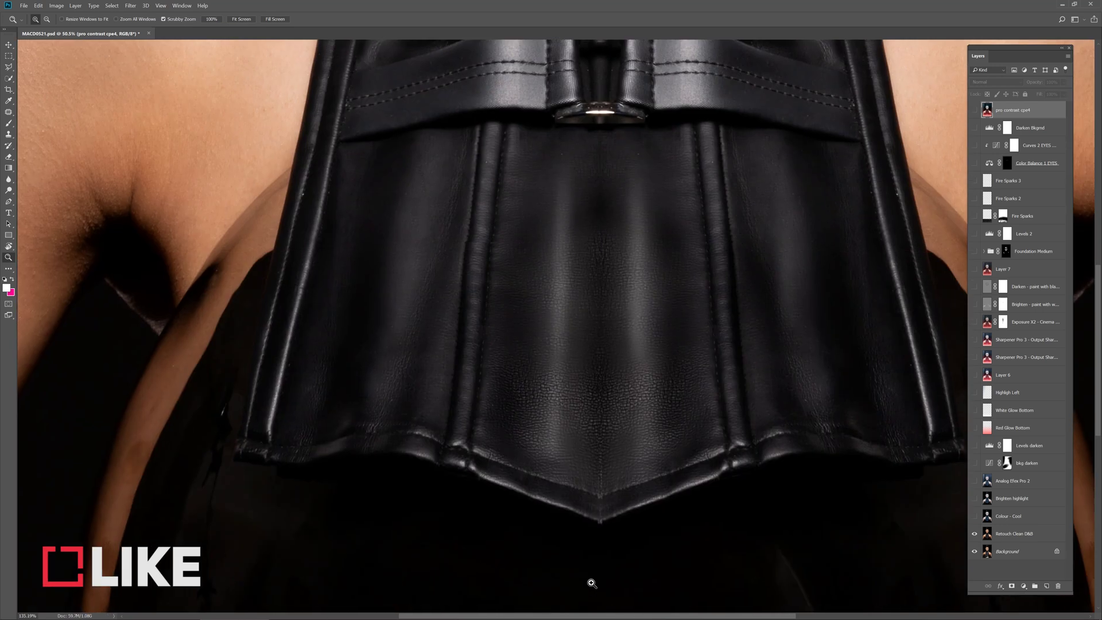
{"action": "left_click_drag", "start_coordinate": [669, 573], "coordinate": [666, 345]}
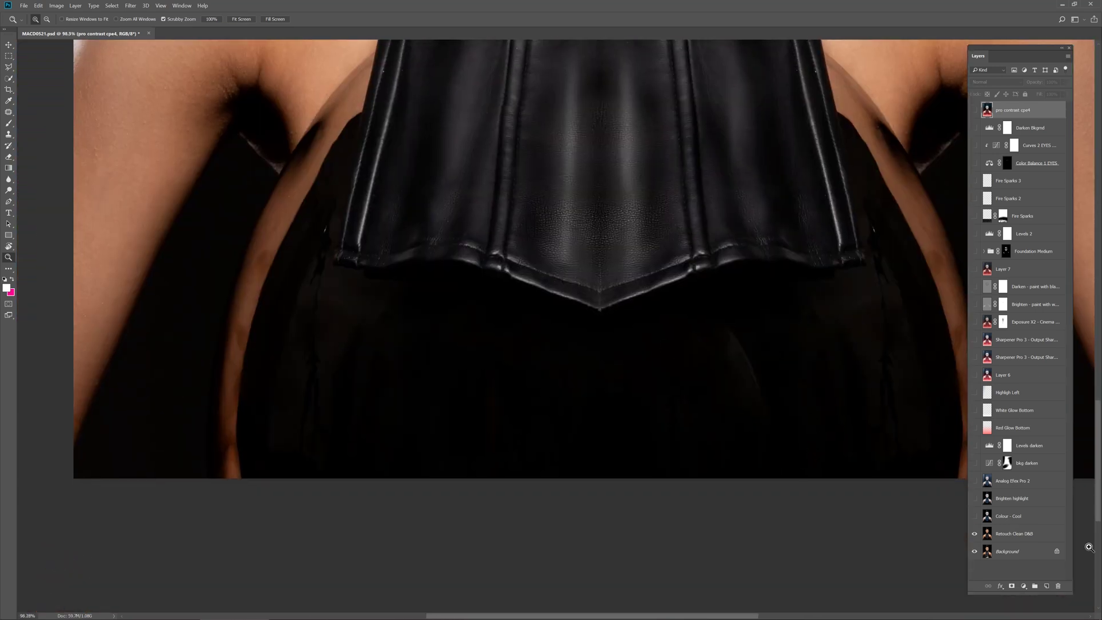
{"action": "left_click", "coordinate": [974, 533]}
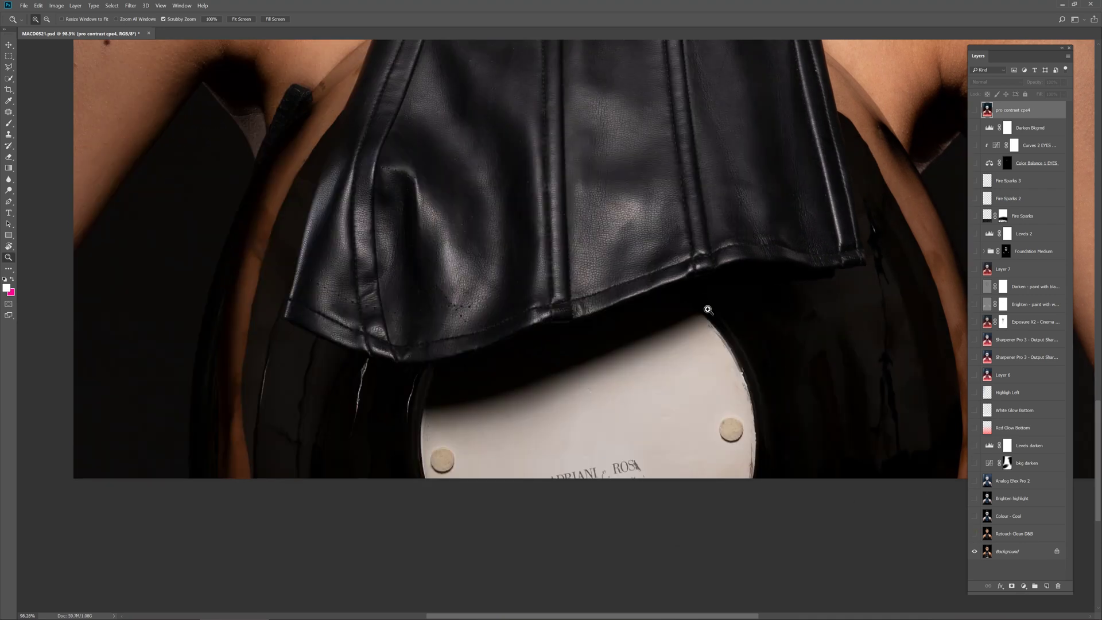
{"action": "left_click", "coordinate": [974, 534]}
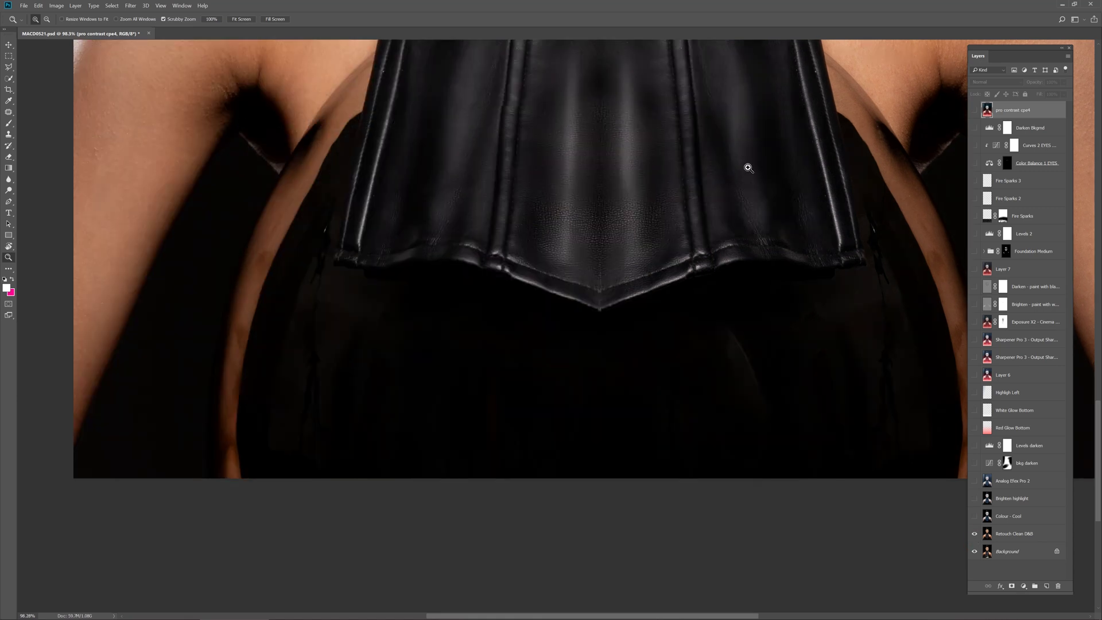
- Zoom out and pan so the whole retouched portrait fits the view
{"action": "left_click_drag", "start_coordinate": [765, 148], "coordinate": [753, 154]}
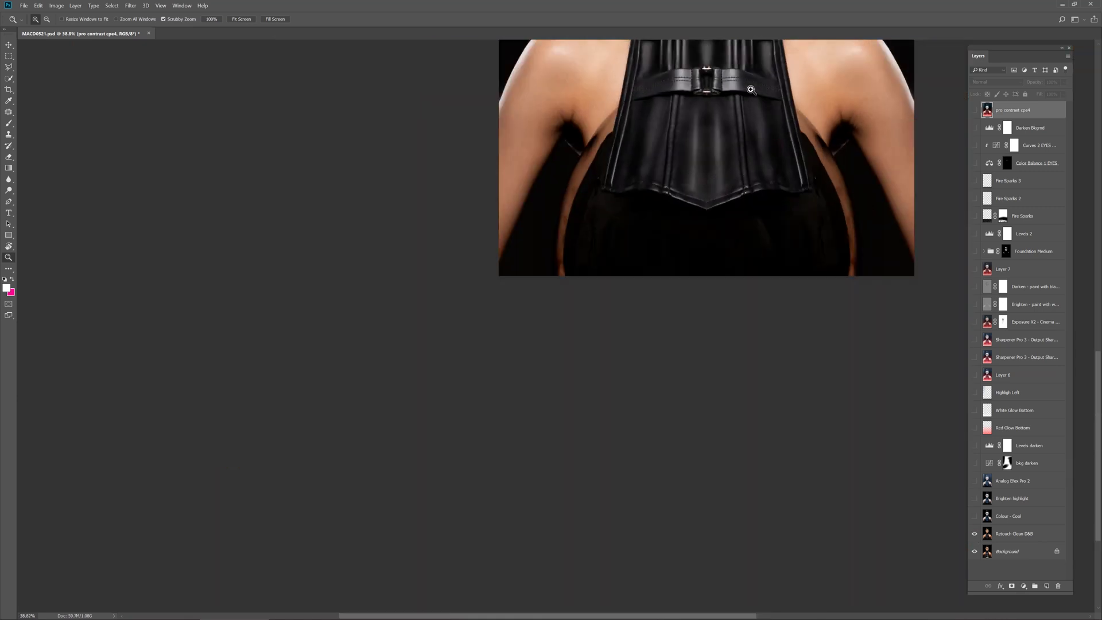
{"action": "left_click_drag", "start_coordinate": [762, 70], "coordinate": [653, 325]}
{"action": "scroll", "coordinate": [653, 324], "scroll_direction": "down", "scroll_amount": 3}
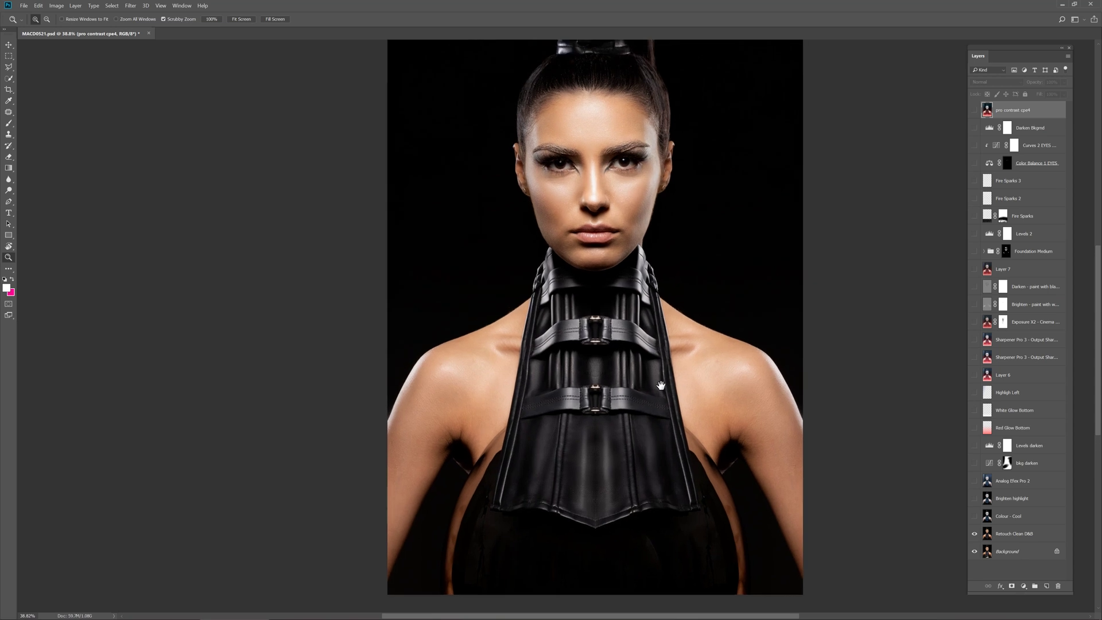
{"action": "scroll", "coordinate": [639, 337], "scroll_direction": "down", "scroll_amount": 2}
- Make the Colour - Cool layer visible for a cool blue grade
{"action": "scroll", "coordinate": [639, 336], "scroll_direction": "down", "scroll_amount": 1}
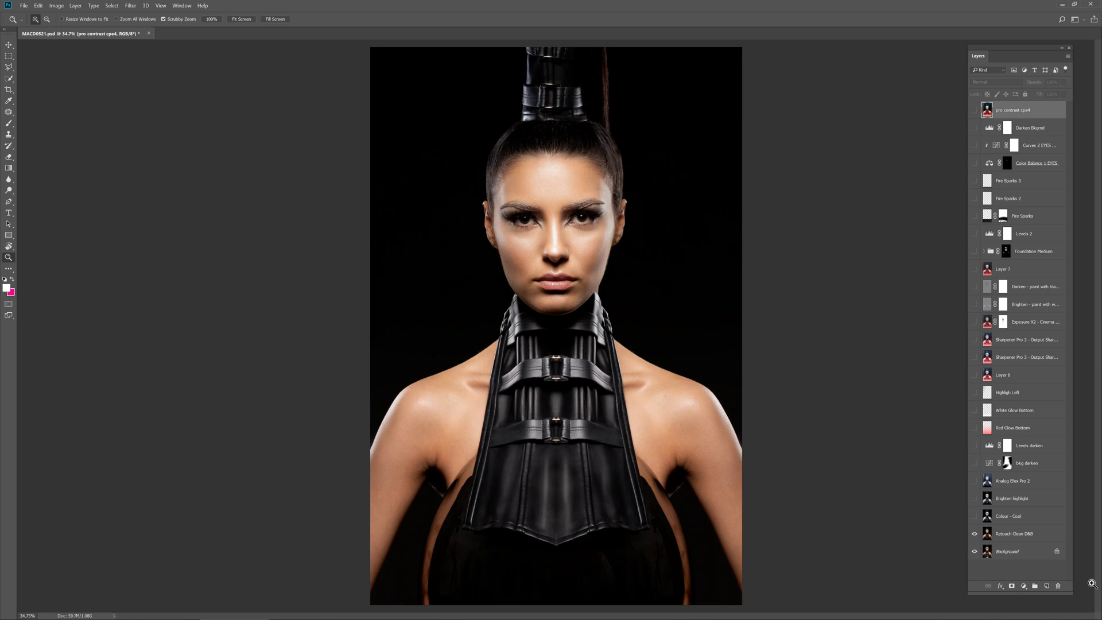
{"action": "left_click", "coordinate": [975, 516]}
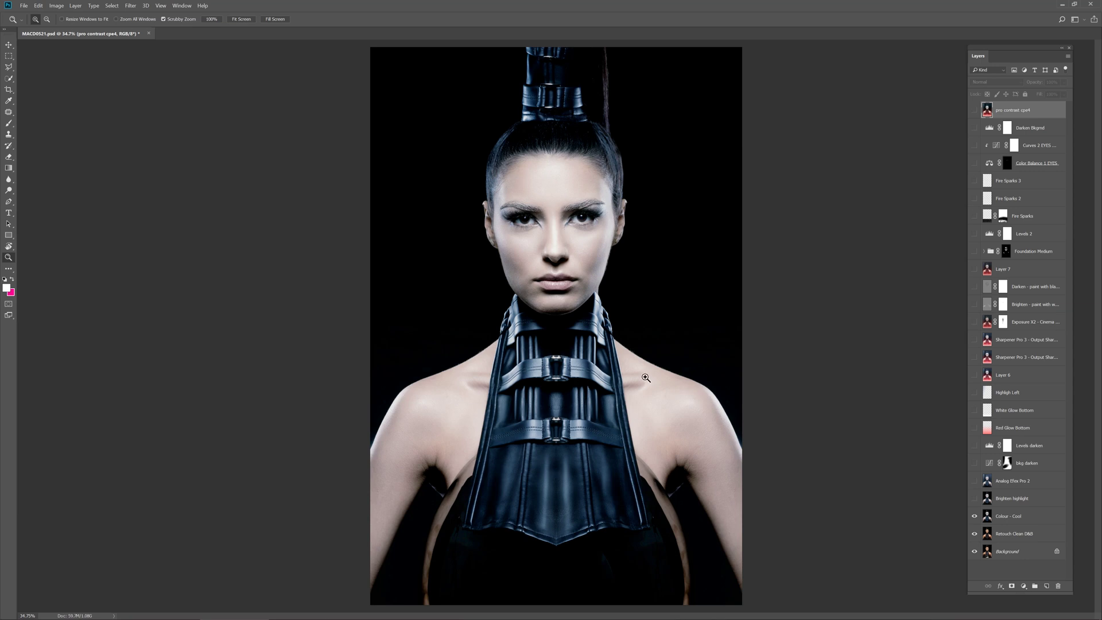
- Show the Brighten highlight and Analog Efex Pro 2 layers and make Analog Efex Pro 2 active
{"action": "left_click", "coordinate": [974, 499]}
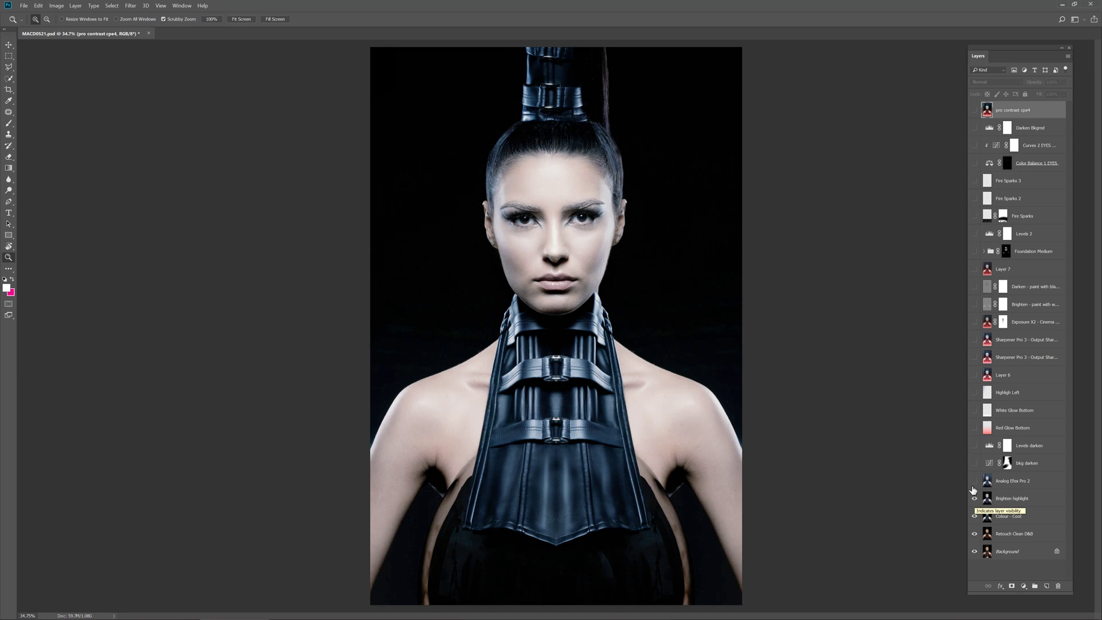
{"action": "left_click", "coordinate": [973, 481]}
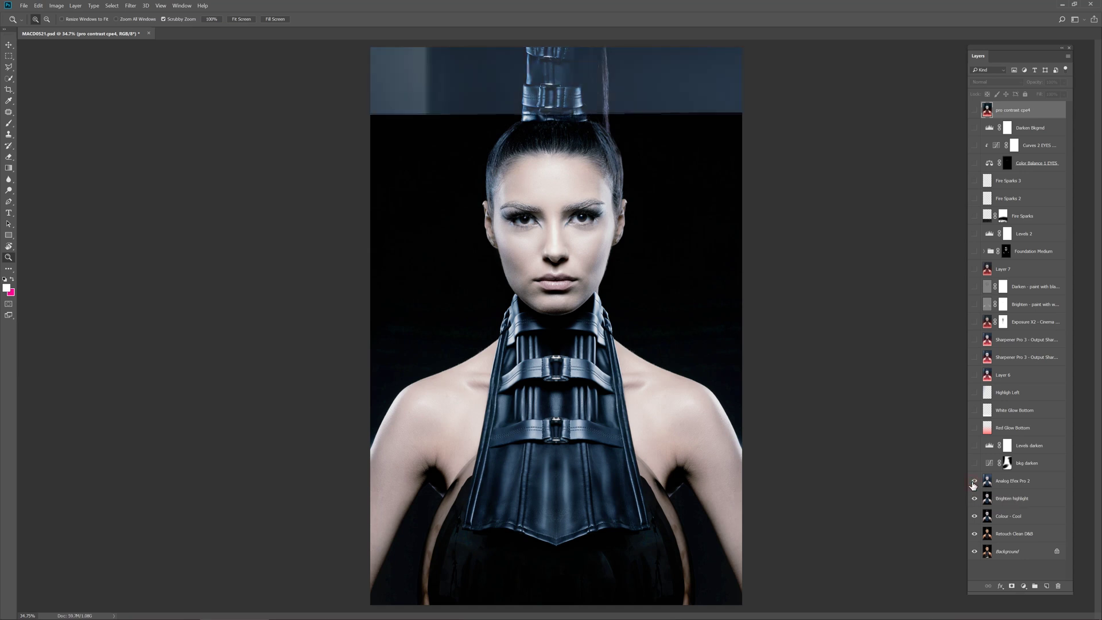
{"action": "left_click", "coordinate": [992, 480]}
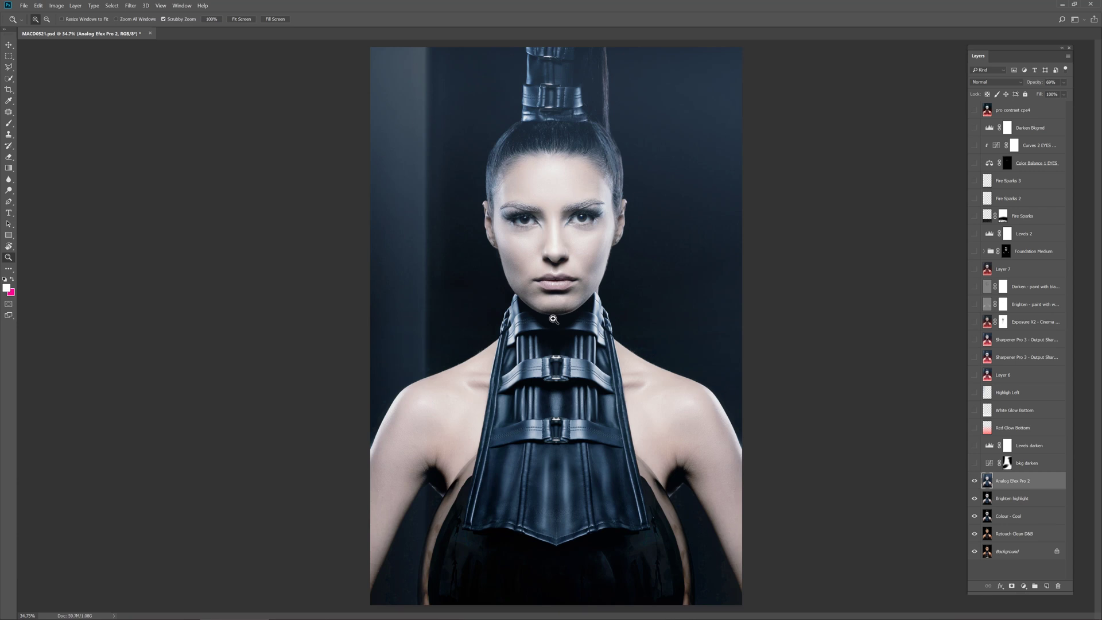
- Show the bkg darken layer, inspect its Curves settings, and preview its mask alone
{"action": "left_click", "coordinate": [974, 463]}
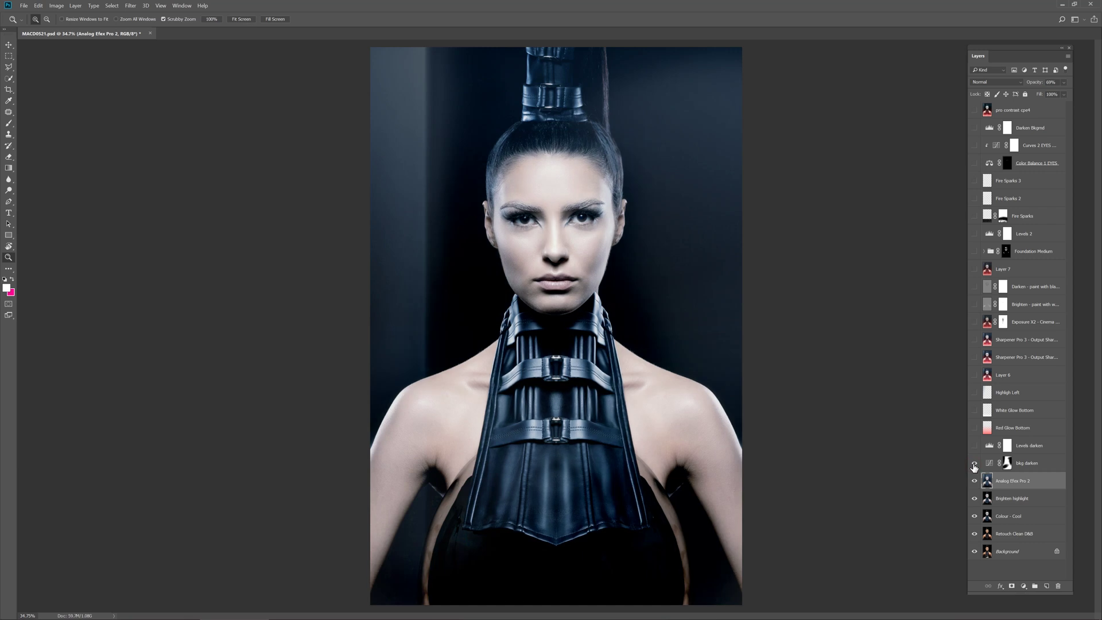
{"action": "double_click", "coordinate": [989, 463]}
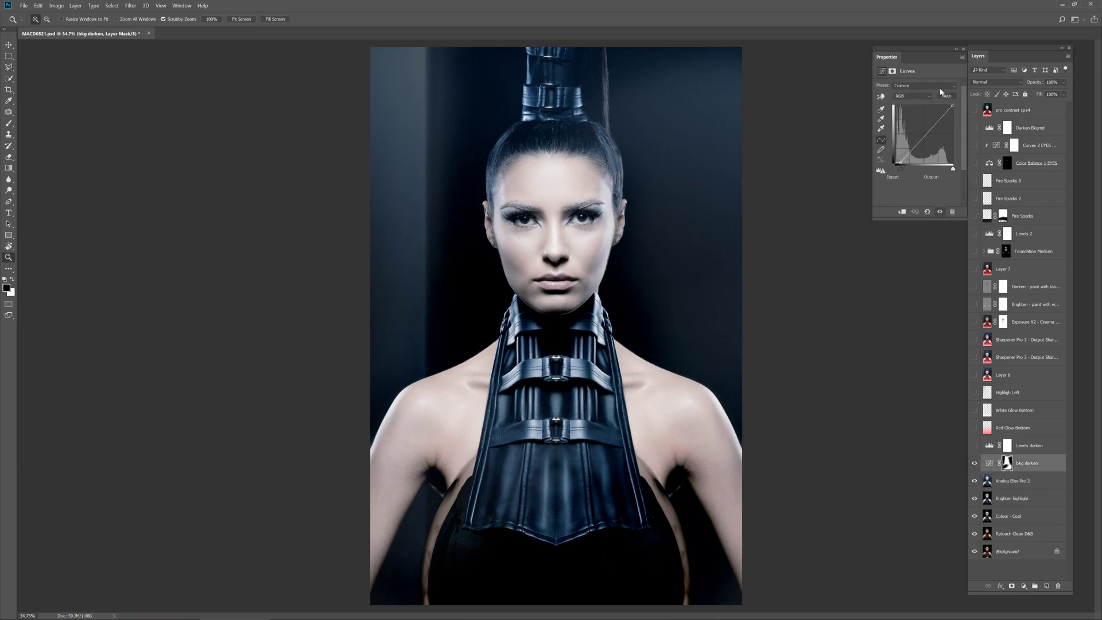
{"action": "left_click", "coordinate": [964, 49]}
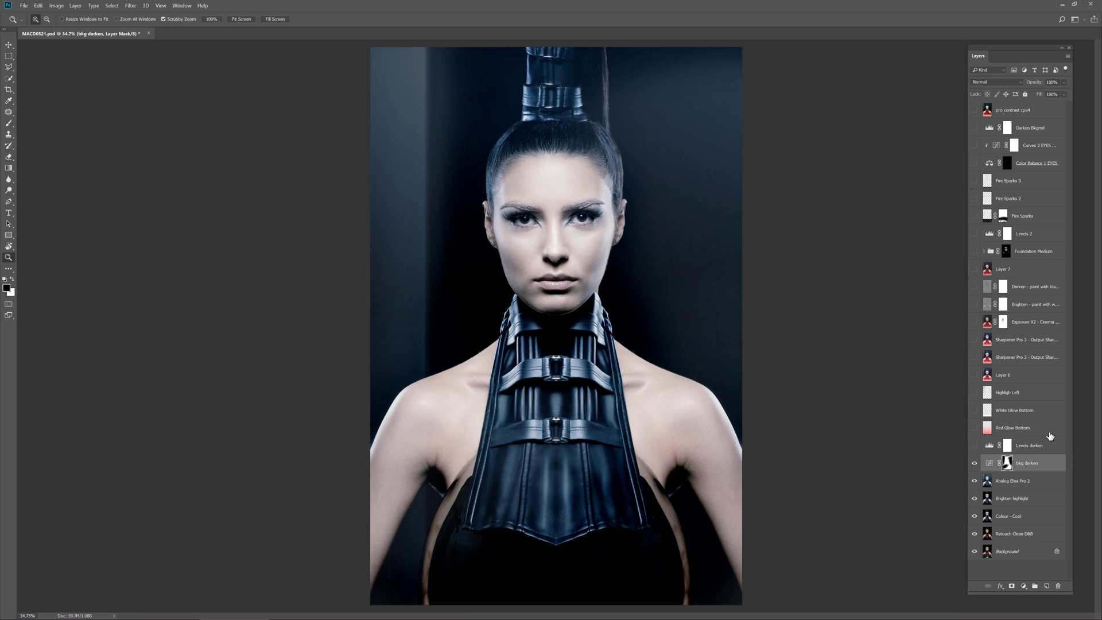
{"action": "left_click", "coordinate": [1008, 464], "text": "alt"}
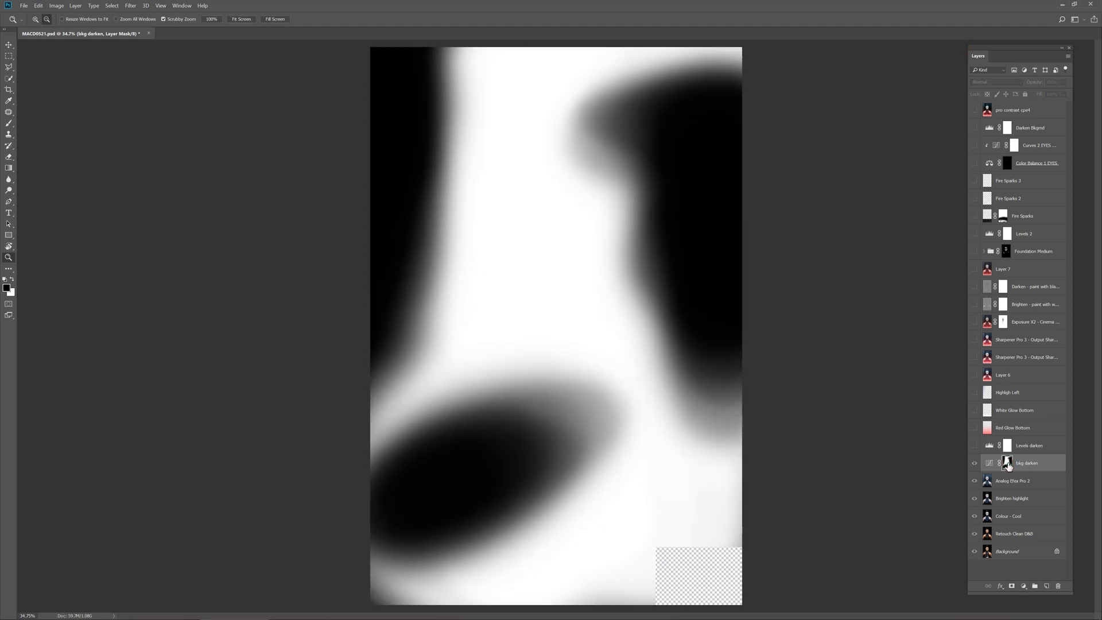
{"action": "left_click", "coordinate": [1008, 464], "text": "alt"}
- Show the Levels darken layer and check its Levels settings in Properties
{"action": "left_click", "coordinate": [975, 447]}
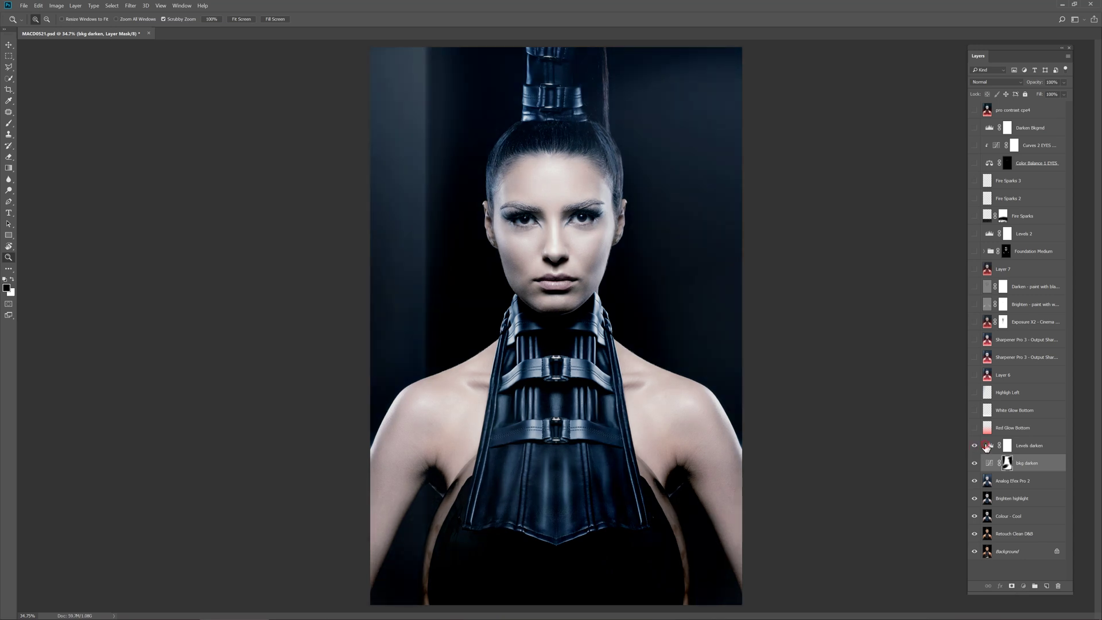
{"action": "double_click", "coordinate": [987, 446]}
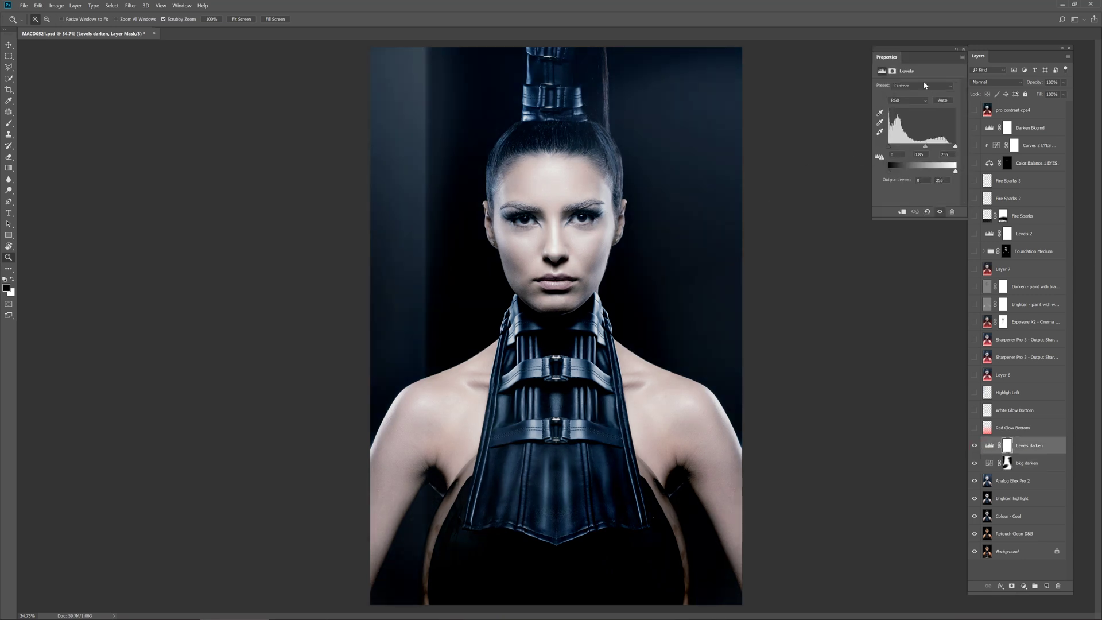
{"action": "left_click", "coordinate": [963, 49]}
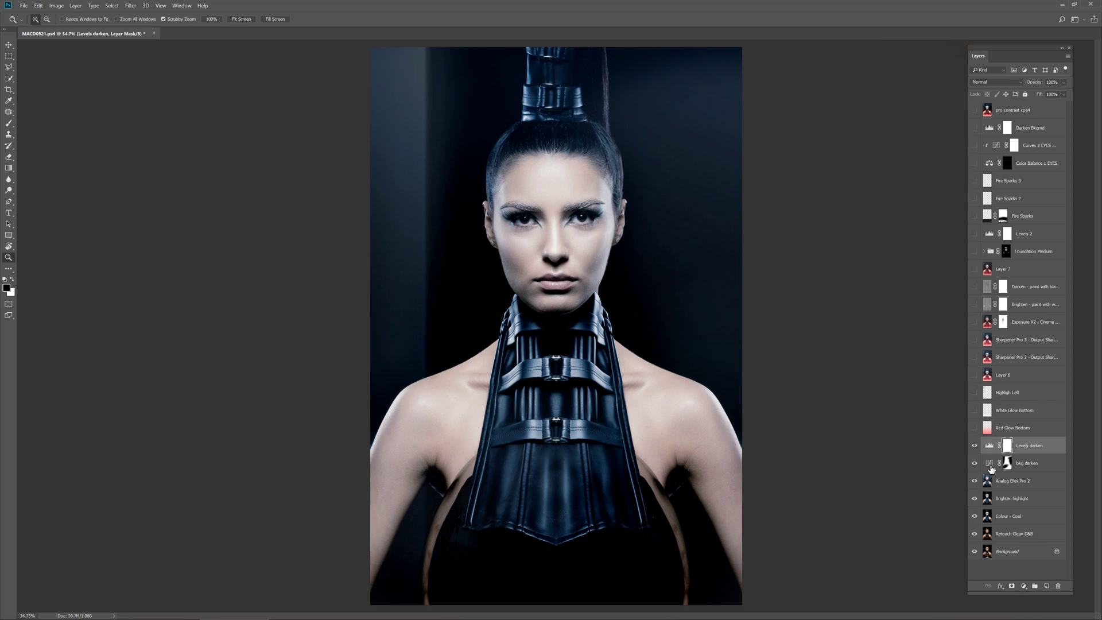
- Show Red Glow Bottom and set the gradient's starting stop to red #ff0000
{"action": "left_click", "coordinate": [973, 429]}
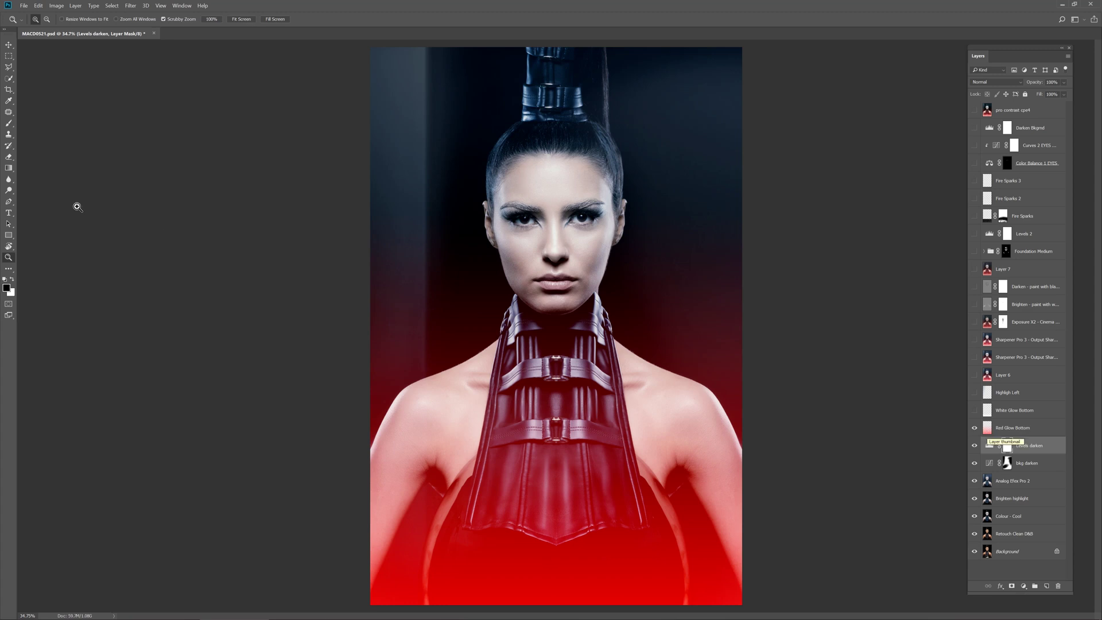
{"action": "left_click", "coordinate": [8, 168]}
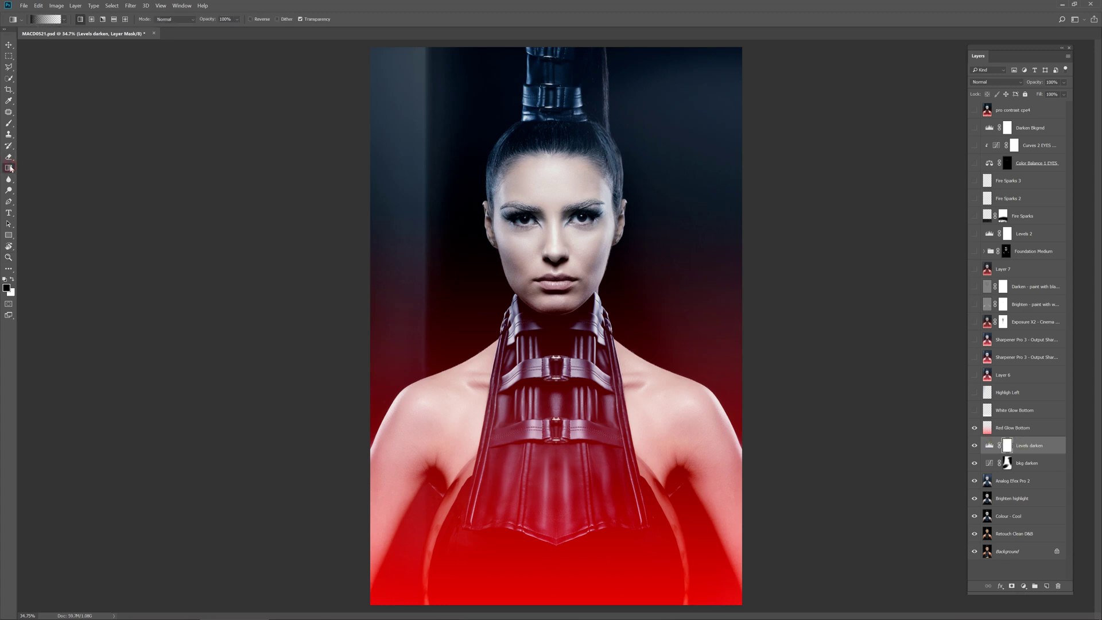
{"action": "left_click", "coordinate": [46, 19]}
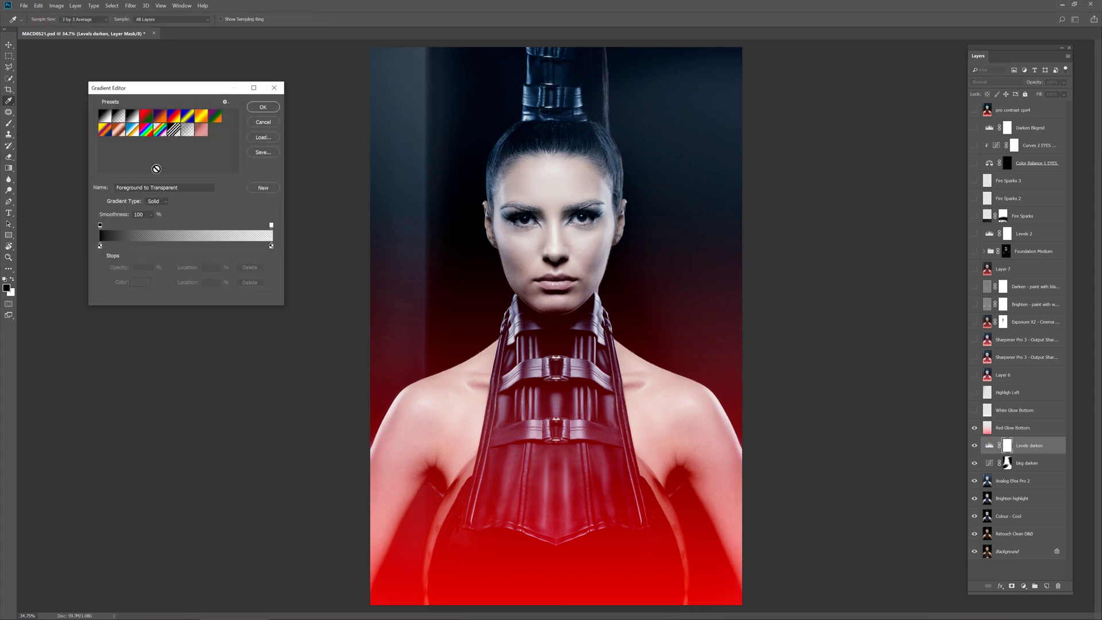
{"action": "left_click", "coordinate": [100, 246]}
{"action": "left_click", "coordinate": [140, 282]}
{"action": "type", "text": "ffffff"}
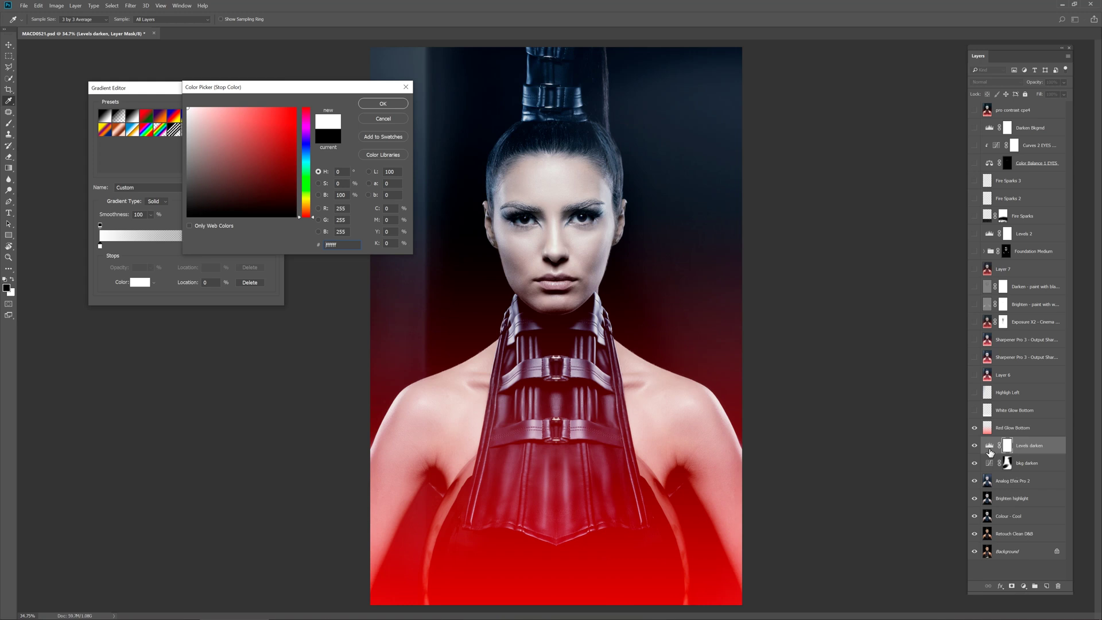
{"action": "left_click", "coordinate": [293, 108]}
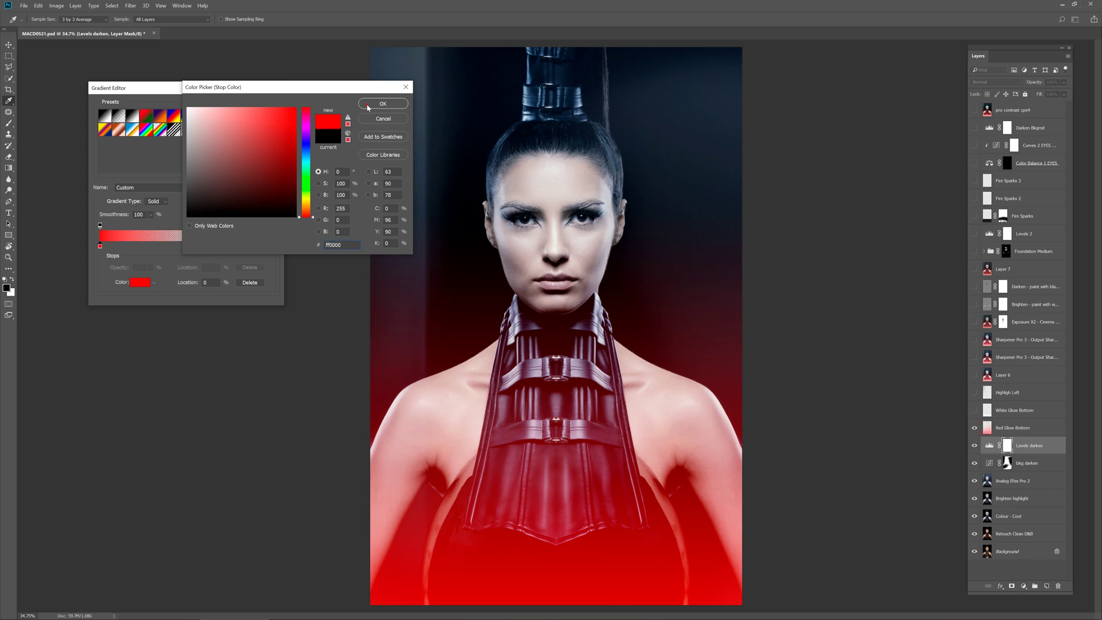
{"action": "left_click", "coordinate": [368, 104]}
{"action": "left_click", "coordinate": [271, 108]}
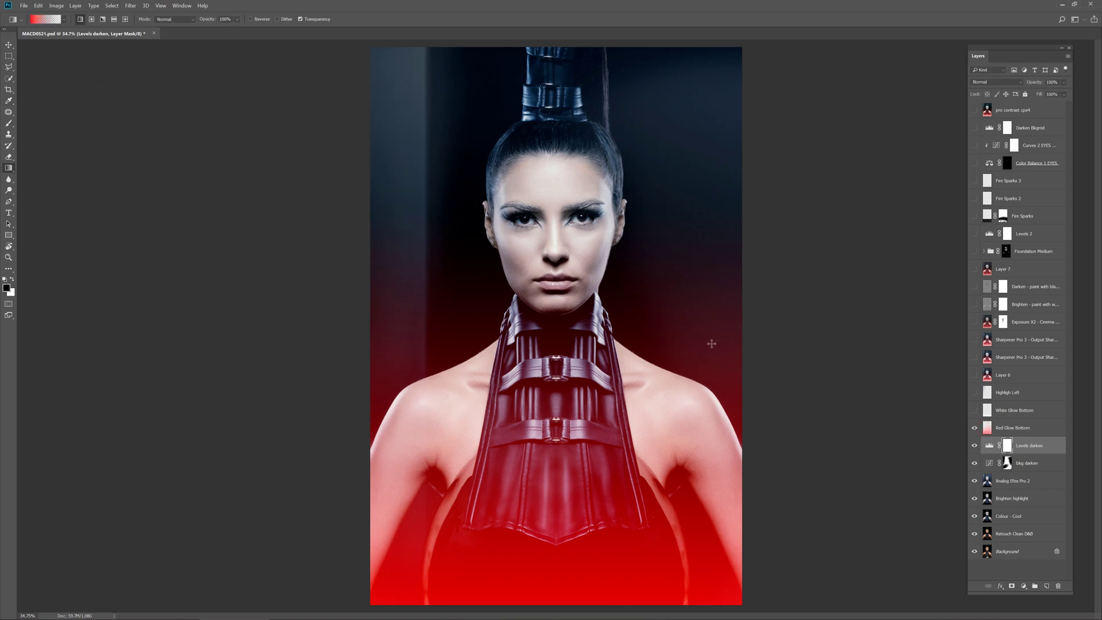
- Test the red gradient on the Red Glow Bottom layer, then undo it
{"action": "left_click", "coordinate": [1022, 429]}
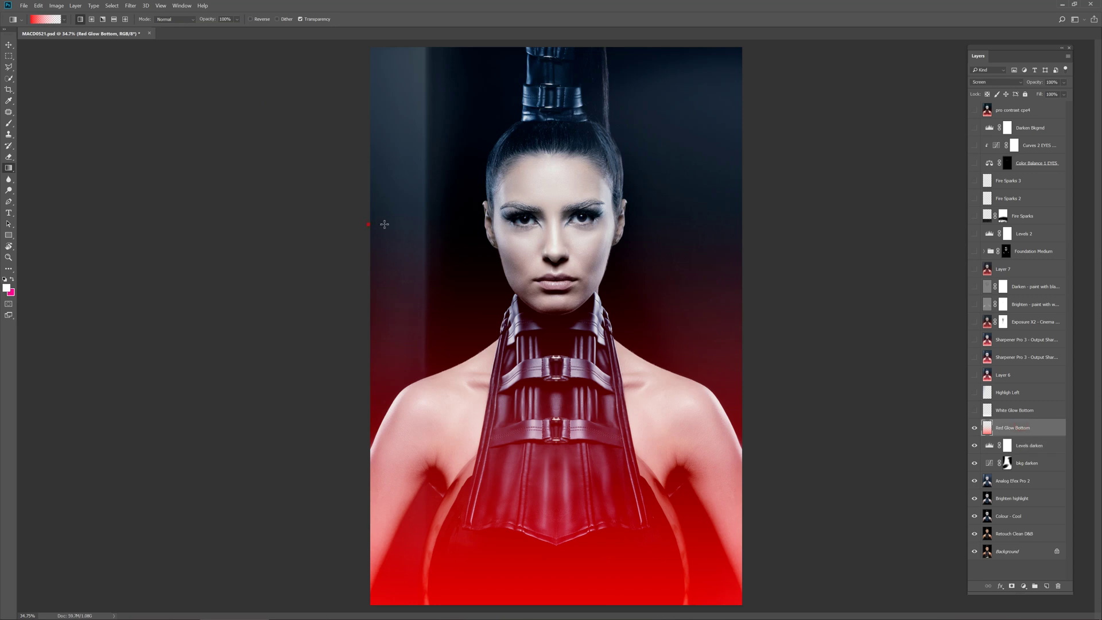
{"action": "left_click_drag", "start_coordinate": [428, 226], "coordinate": [568, 225]}
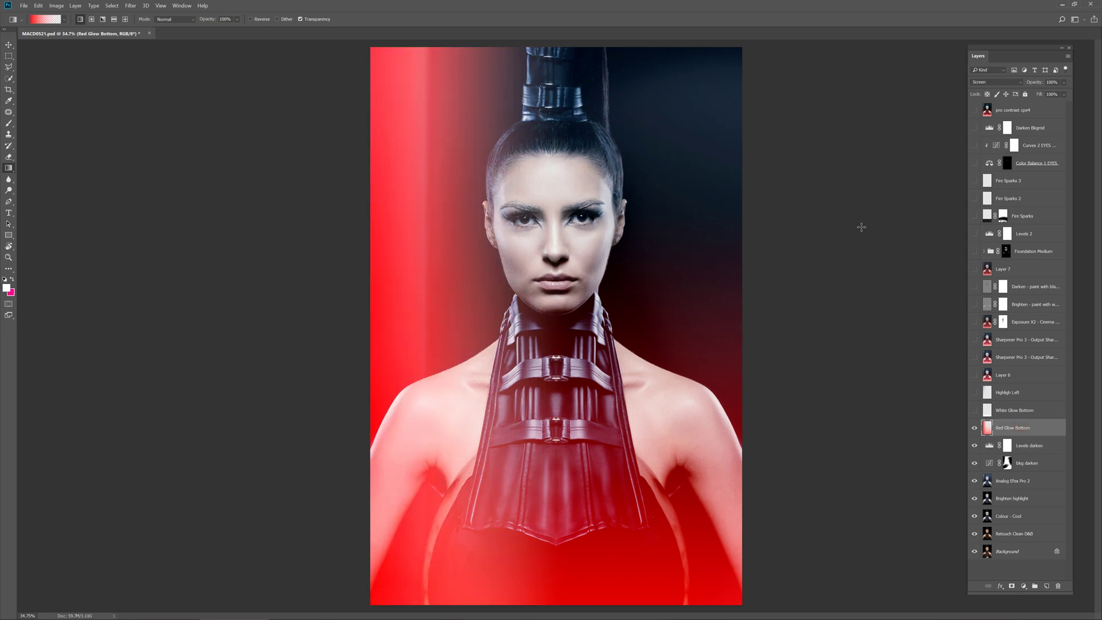
{"action": "key", "text": "ctrl+z"}
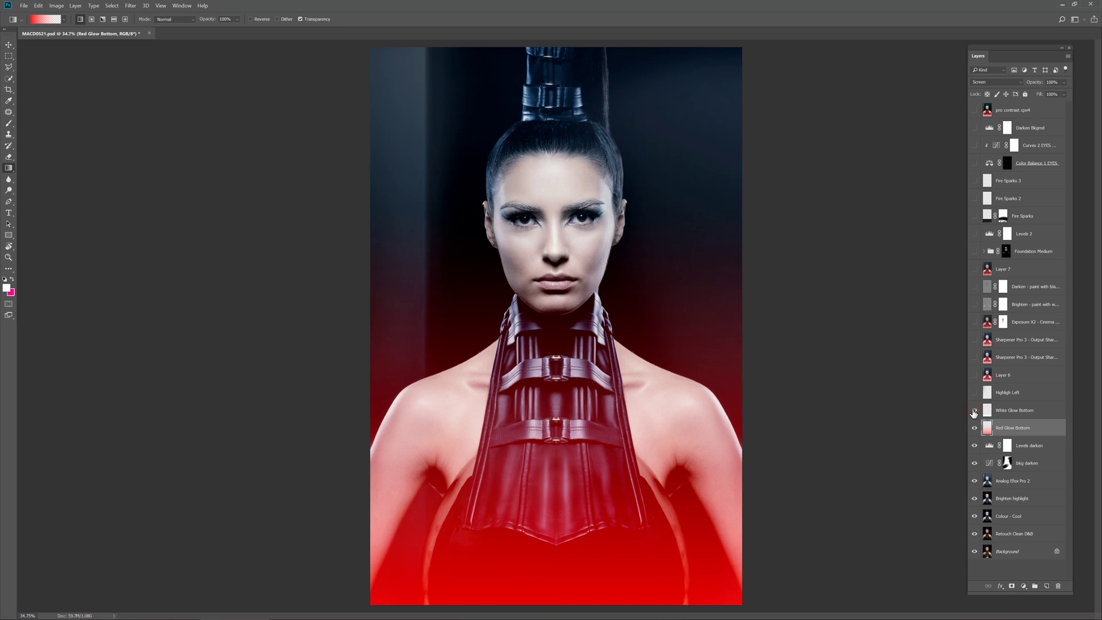
- Turn on the White Glow Bottom and Highligh Left layers
{"action": "left_click", "coordinate": [974, 411]}
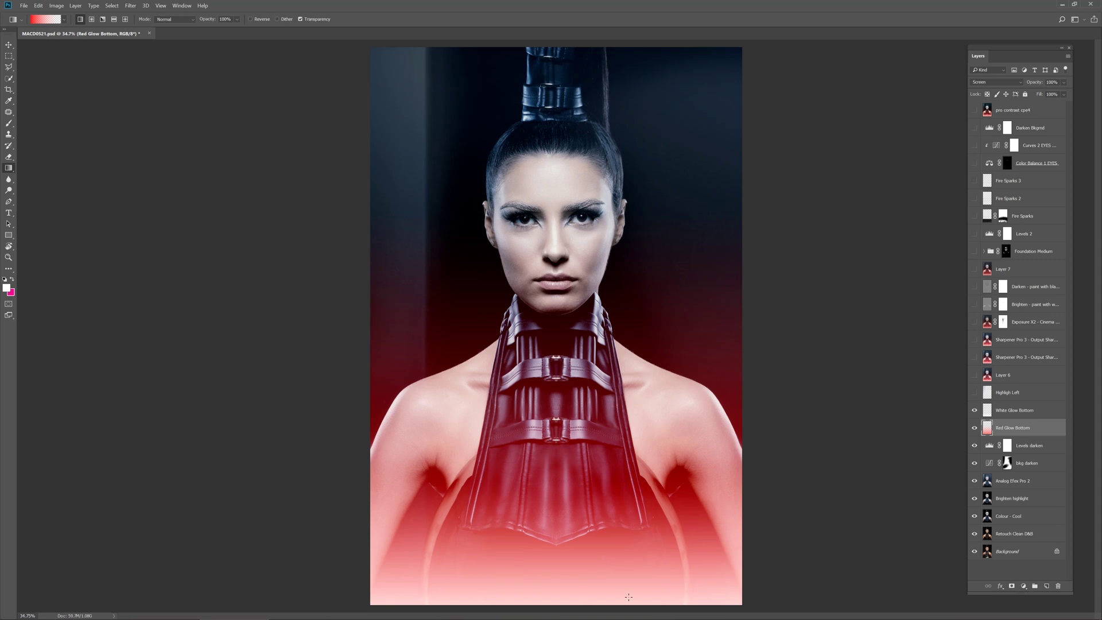
{"action": "left_click", "coordinate": [974, 393]}
{"action": "left_click", "coordinate": [974, 393]}
{"action": "left_click", "coordinate": [974, 392]}
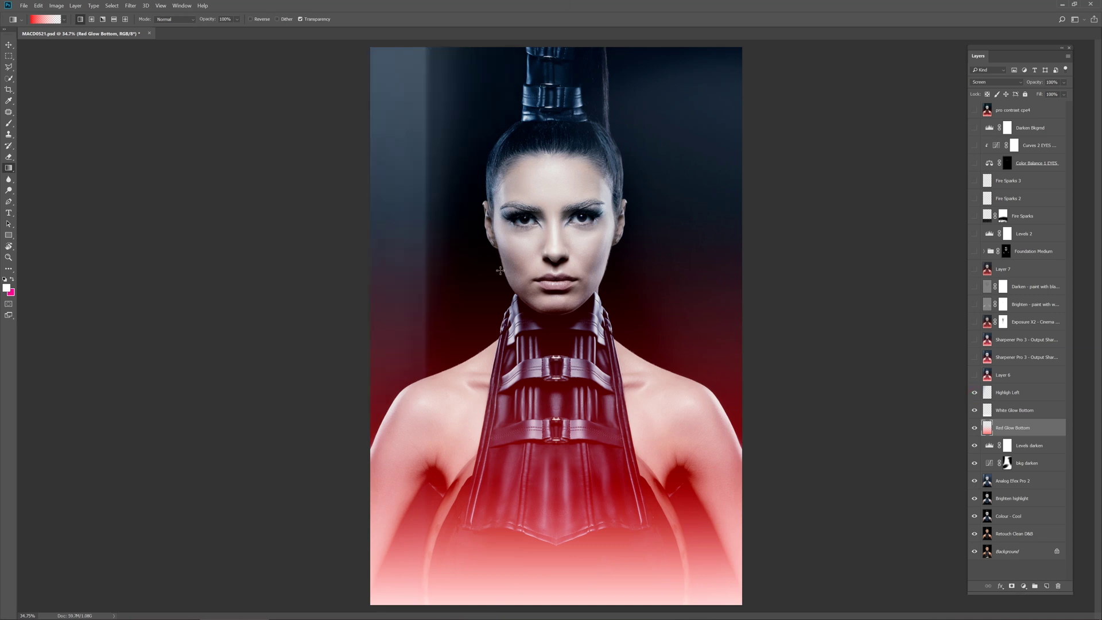
- Turn on Layer 6, both Sharpener Pro 3 layers and the Exposure X2 layer
{"action": "left_click", "coordinate": [974, 375]}
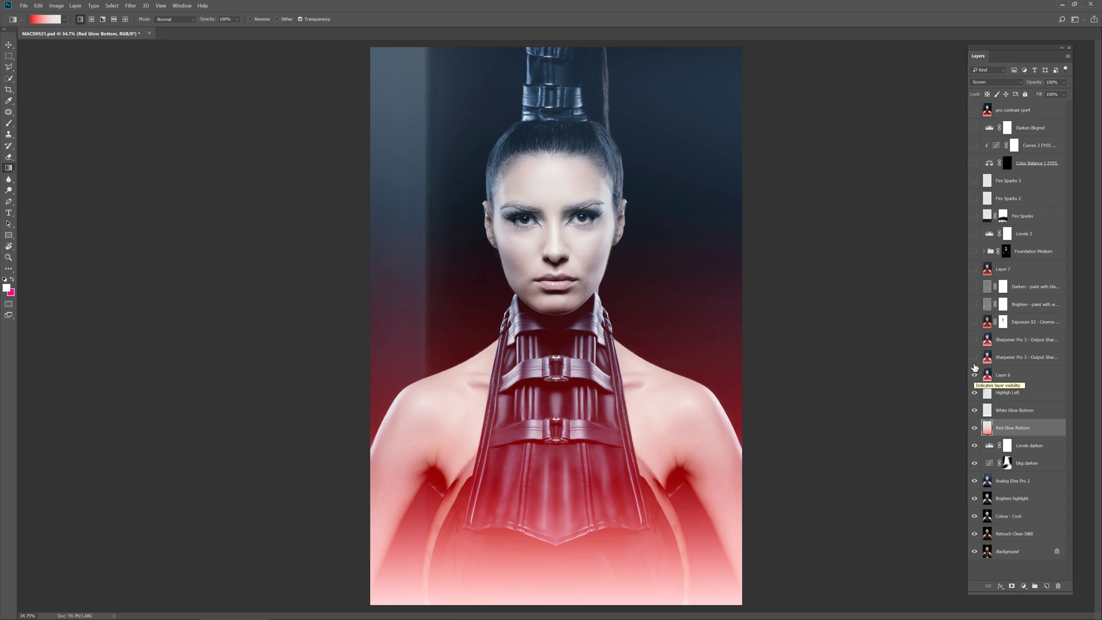
{"action": "left_click", "coordinate": [973, 357]}
{"action": "left_click", "coordinate": [974, 340]}
{"action": "left_click", "coordinate": [974, 322]}
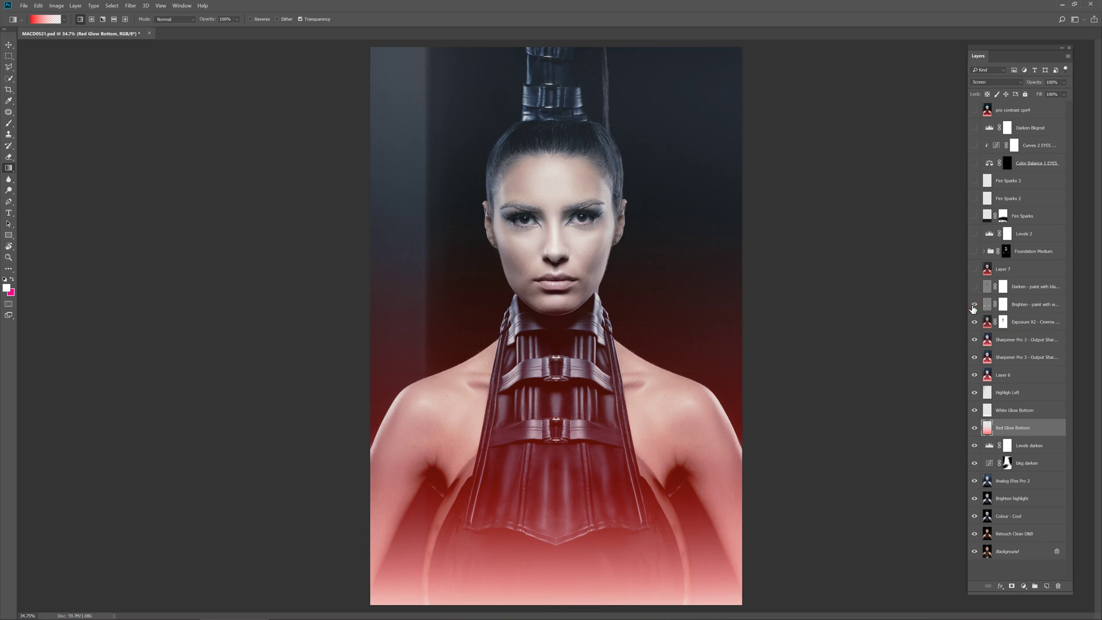
- Turn on the Brighten layer, comparing it before and after on a zoomed-in face
{"action": "left_click", "coordinate": [974, 305]}
{"action": "left_click", "coordinate": [973, 307]}
{"action": "left_click", "coordinate": [973, 306]}
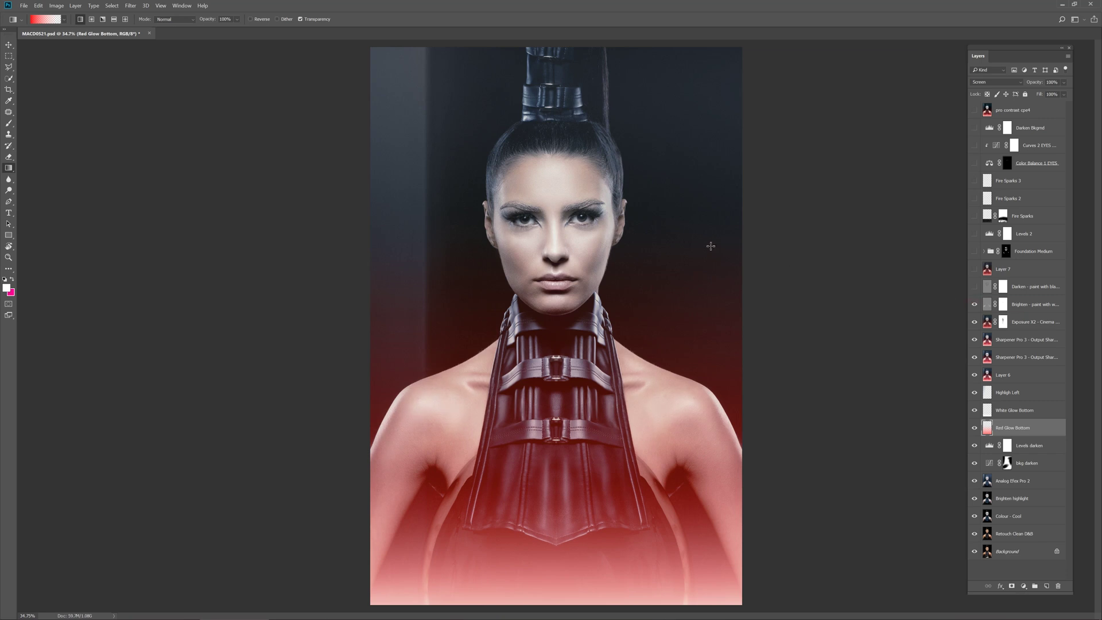
{"action": "key", "text": "z"}
{"action": "left_click_drag", "start_coordinate": [548, 217], "coordinate": [562, 221]}
{"action": "left_click", "coordinate": [994, 306]}
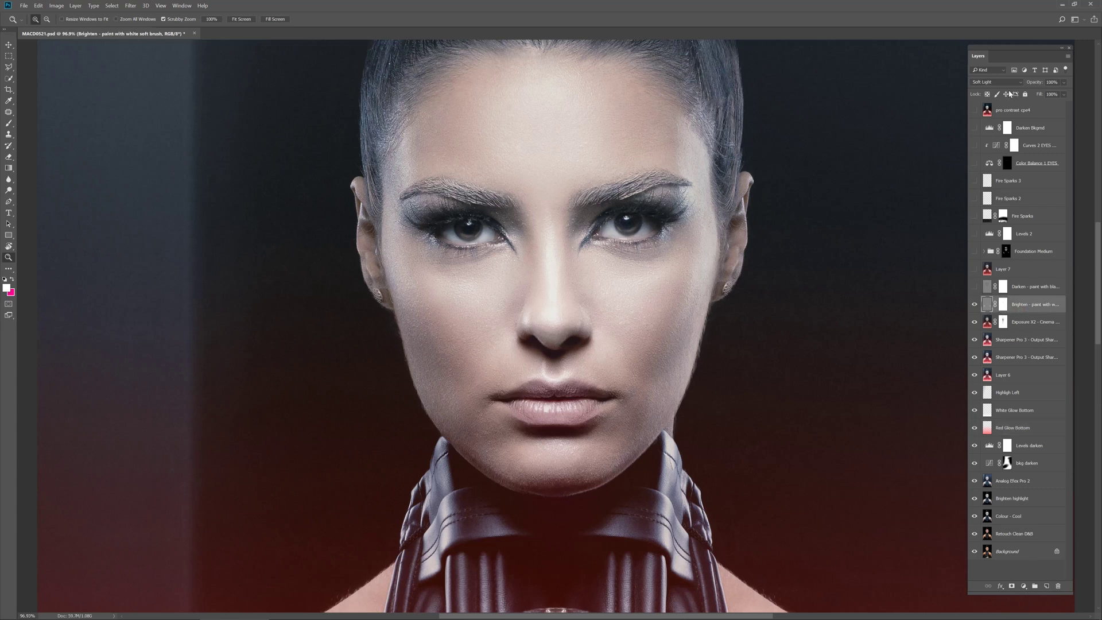
{"action": "left_click", "coordinate": [974, 306]}
{"action": "left_click", "coordinate": [974, 305]}
{"action": "left_click", "coordinate": [974, 305]}
{"action": "left_click", "coordinate": [974, 305]}
{"action": "left_click", "coordinate": [974, 306]}
{"action": "left_click_drag", "start_coordinate": [733, 359], "coordinate": [714, 360]}
- Turn on the Darken layer and inspect its effect on the face
{"action": "left_click", "coordinate": [974, 287]}
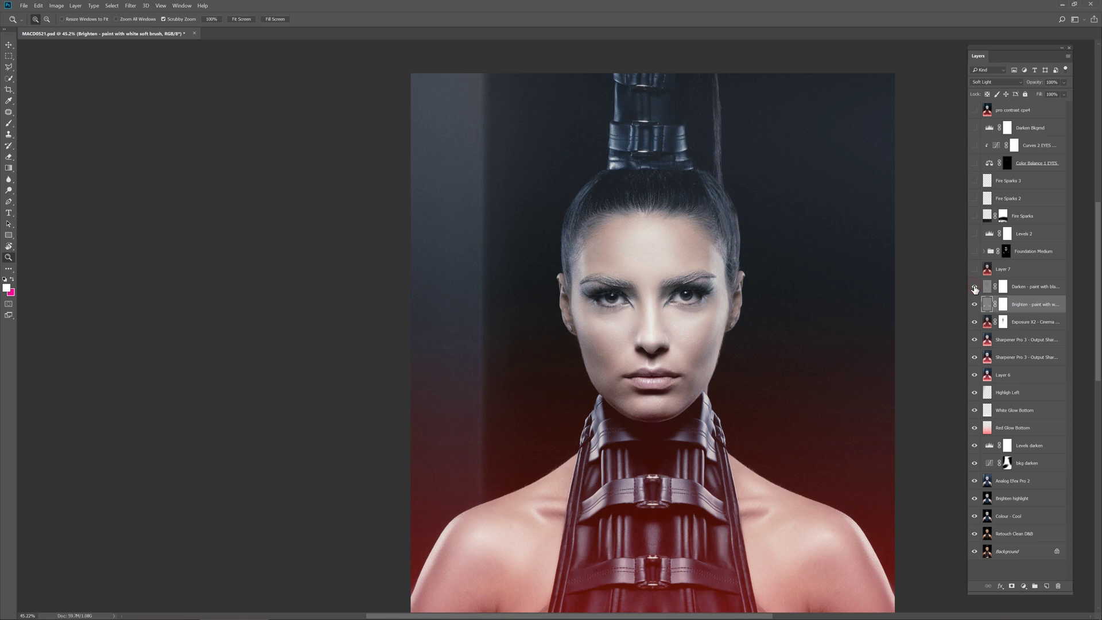
{"action": "left_click_drag", "start_coordinate": [740, 367], "coordinate": [956, 300]}
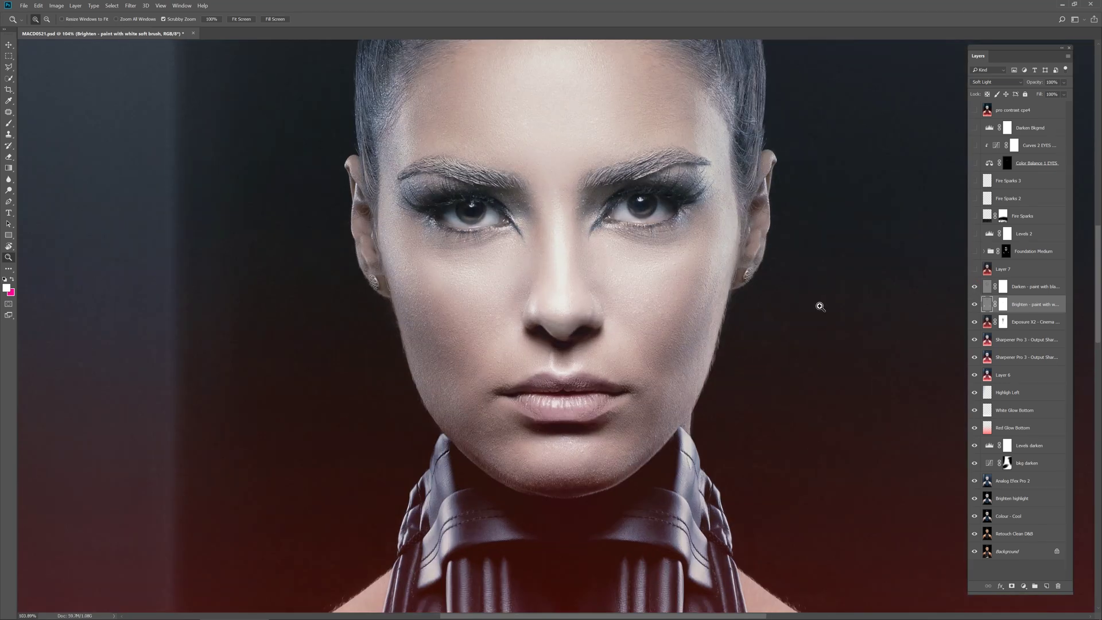
{"action": "left_click_drag", "start_coordinate": [816, 305], "coordinate": [794, 308]}
{"action": "left_click_drag", "start_coordinate": [829, 421], "coordinate": [686, 327]}
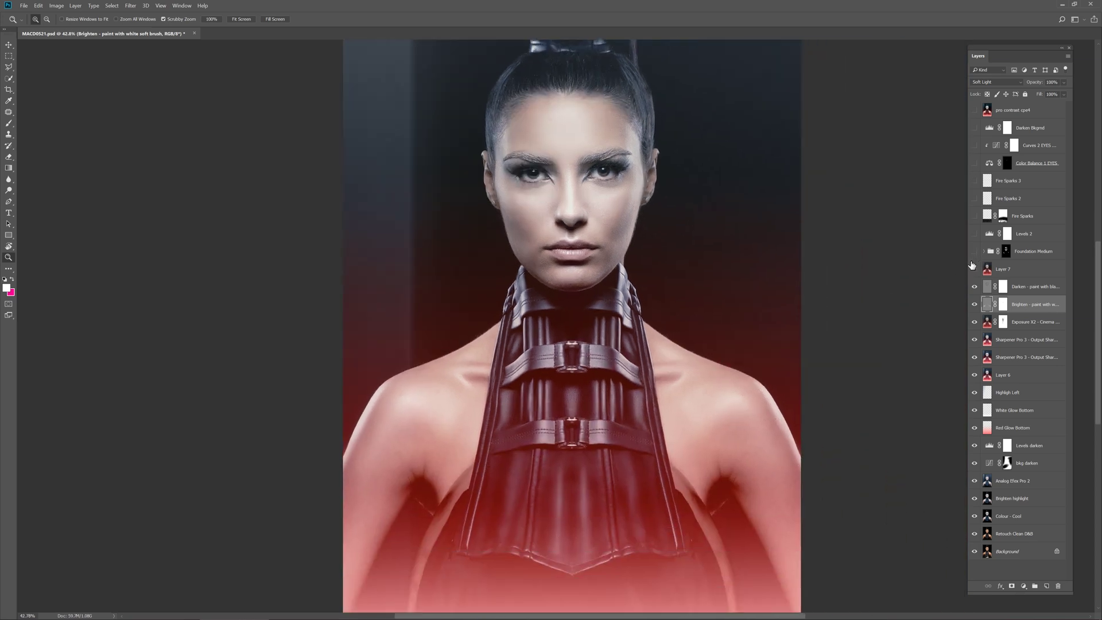
- Show Layer 7 and the Foundation Medium group, checking the face around the eyes
{"action": "left_click", "coordinate": [974, 268]}
{"action": "left_click", "coordinate": [974, 253]}
{"action": "left_click_drag", "start_coordinate": [637, 169], "coordinate": [644, 170]}
{"action": "left_click_drag", "start_coordinate": [536, 395], "coordinate": [641, 410]}
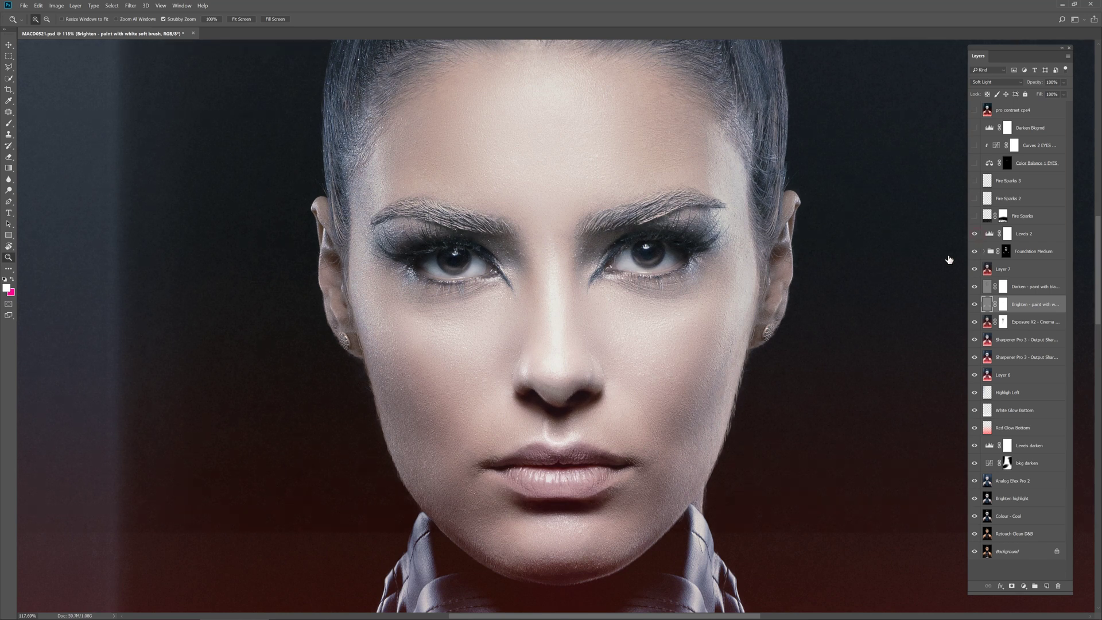
- Turn on the Fire Sparks layer, briefly soloing it to view the sparks alone
{"action": "scroll", "coordinate": [835, 327], "scroll_direction": "down", "scroll_amount": 3}
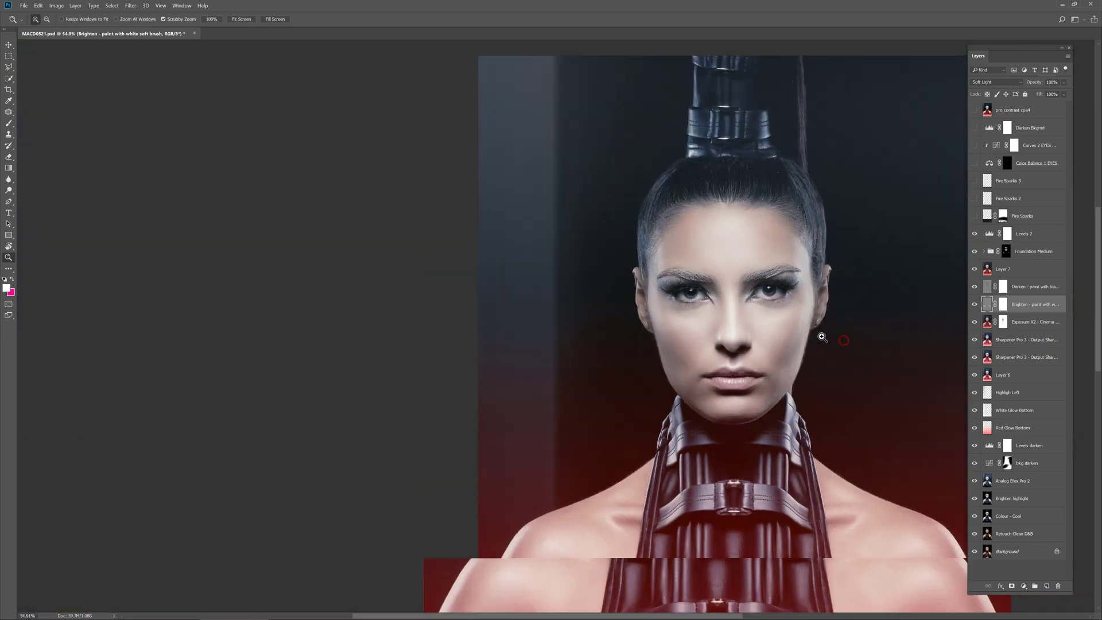
{"action": "scroll", "coordinate": [834, 327], "scroll_direction": "down", "scroll_amount": 4}
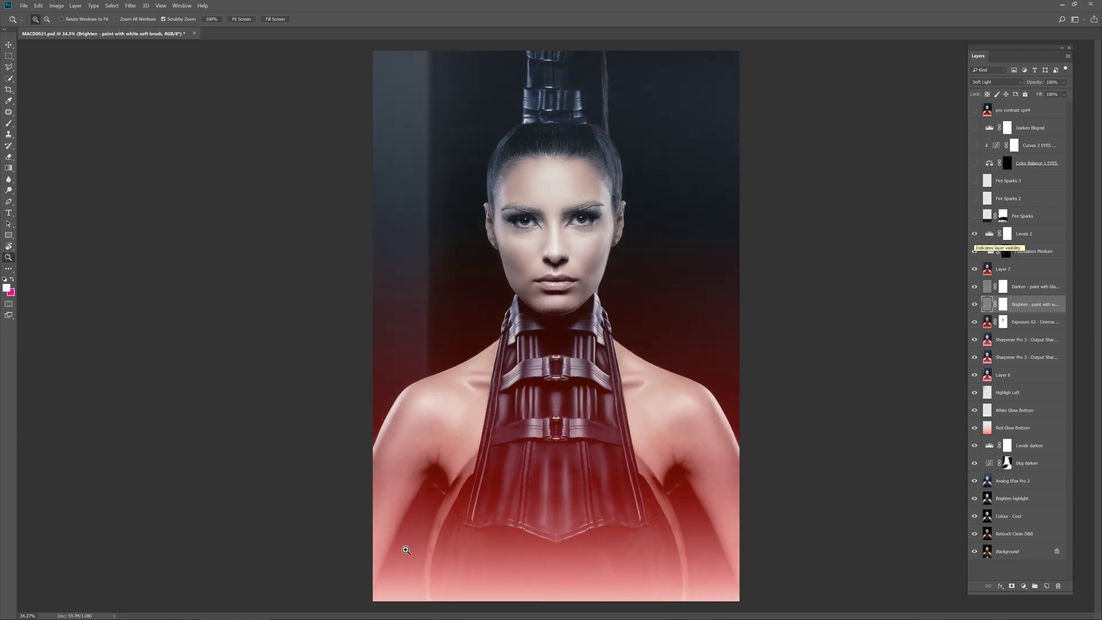
{"action": "left_click", "coordinate": [974, 216]}
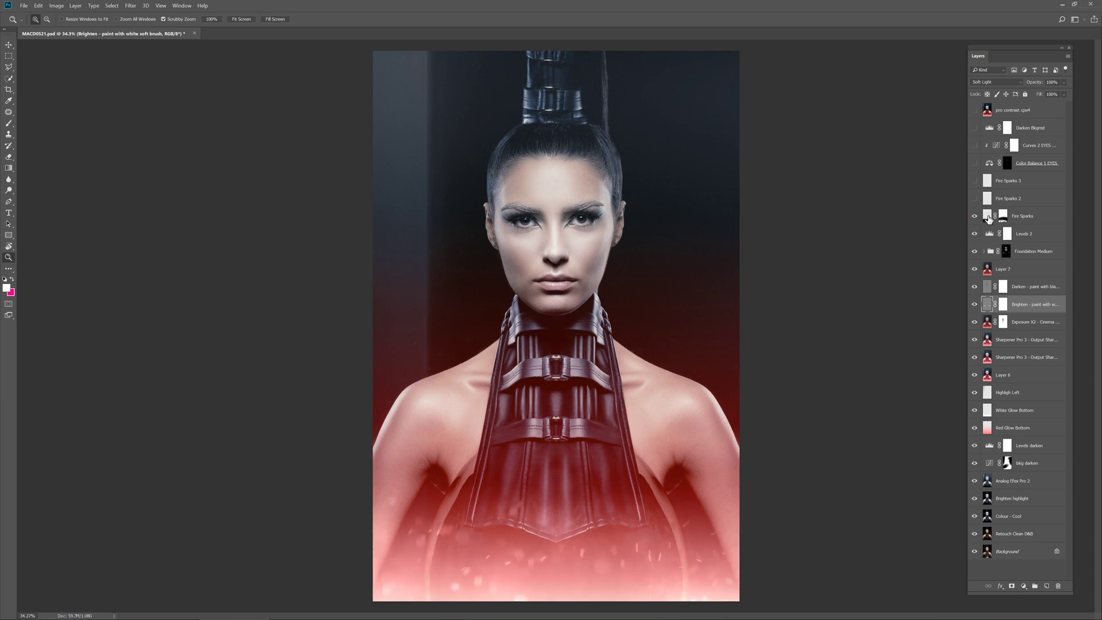
{"action": "left_click", "coordinate": [988, 217]}
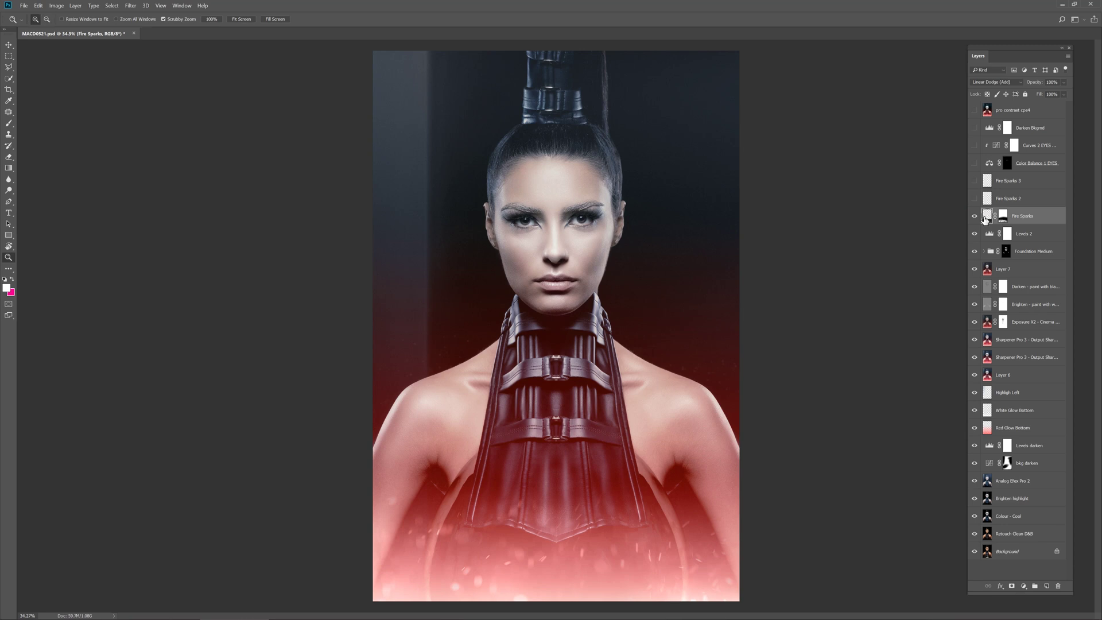
{"action": "left_click", "coordinate": [974, 216], "text": "alt"}
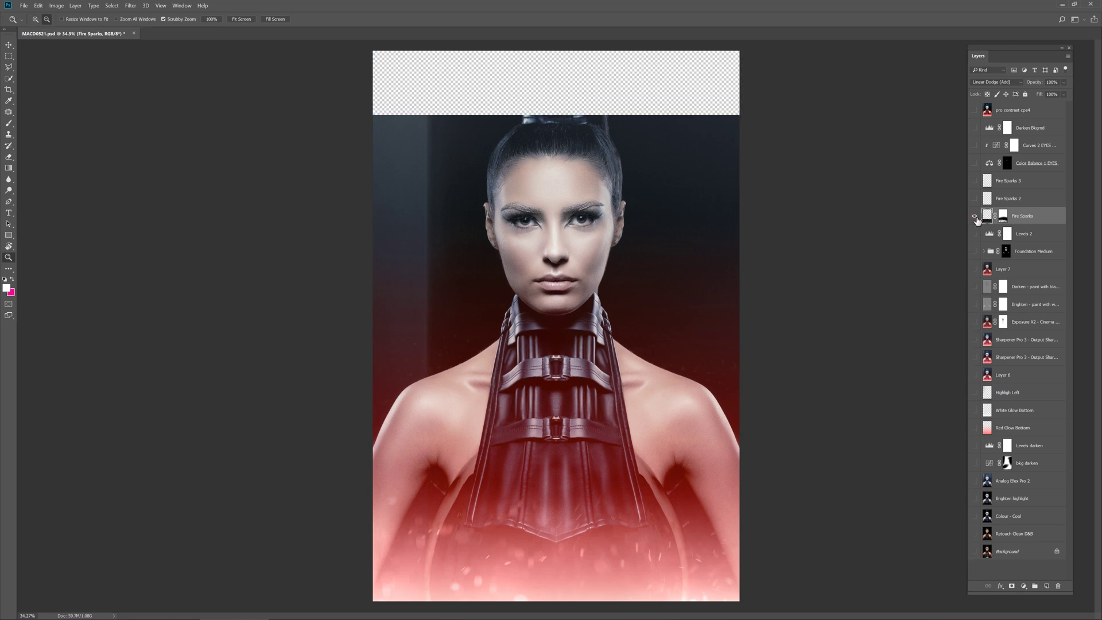
{"action": "left_click", "coordinate": [975, 217], "text": "alt"}
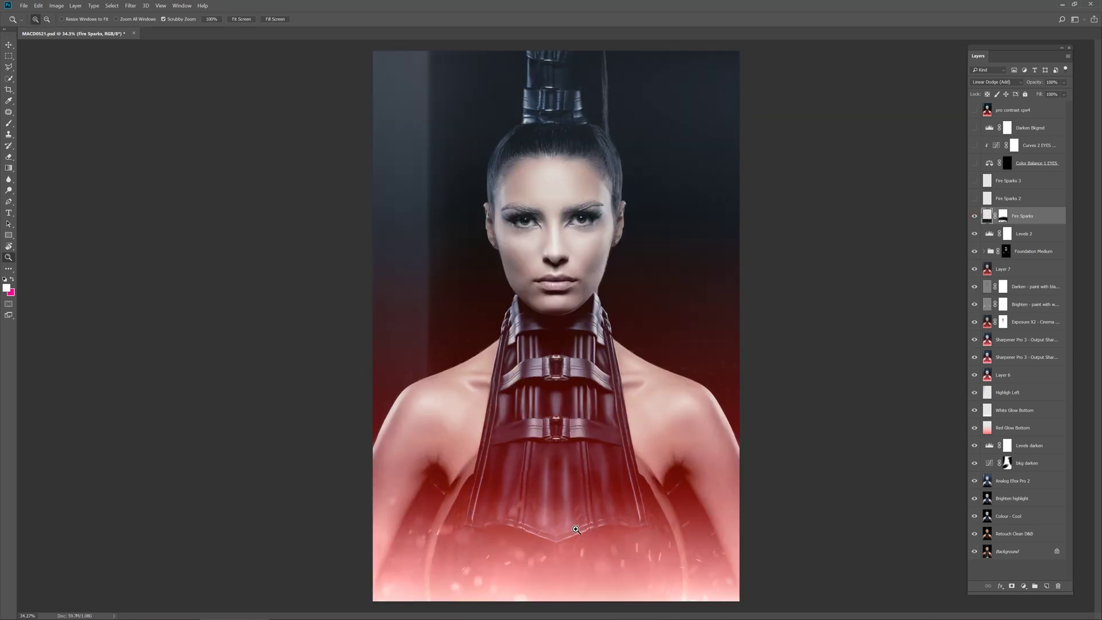
- Show Fire Sparks 2, Fire Sparks 3 and the Color Balance 1 EYES layer
{"action": "left_click", "coordinate": [975, 198]}
{"action": "left_click", "coordinate": [975, 181]}
{"action": "left_click", "coordinate": [975, 164]}
- Compare the blue Color Balance 1 EYES colour up close and enable Curves 2 EYES
{"action": "left_click_drag", "start_coordinate": [602, 218], "coordinate": [1001, 165]}
{"action": "left_click", "coordinate": [975, 164]}
{"action": "left_click", "coordinate": [975, 164]}
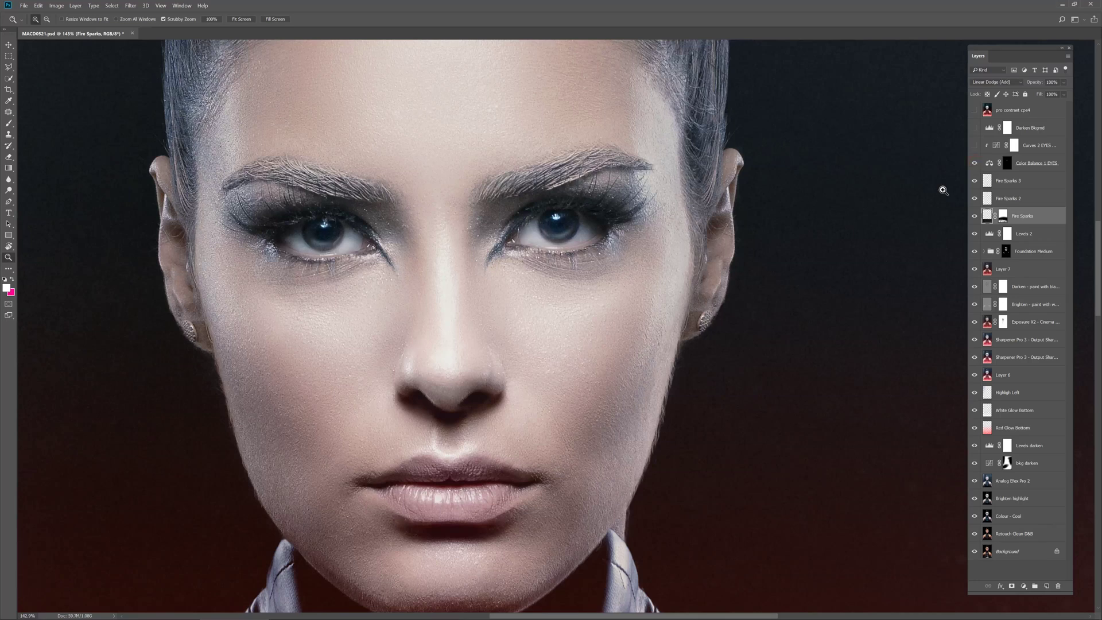
{"action": "left_click", "coordinate": [975, 147]}
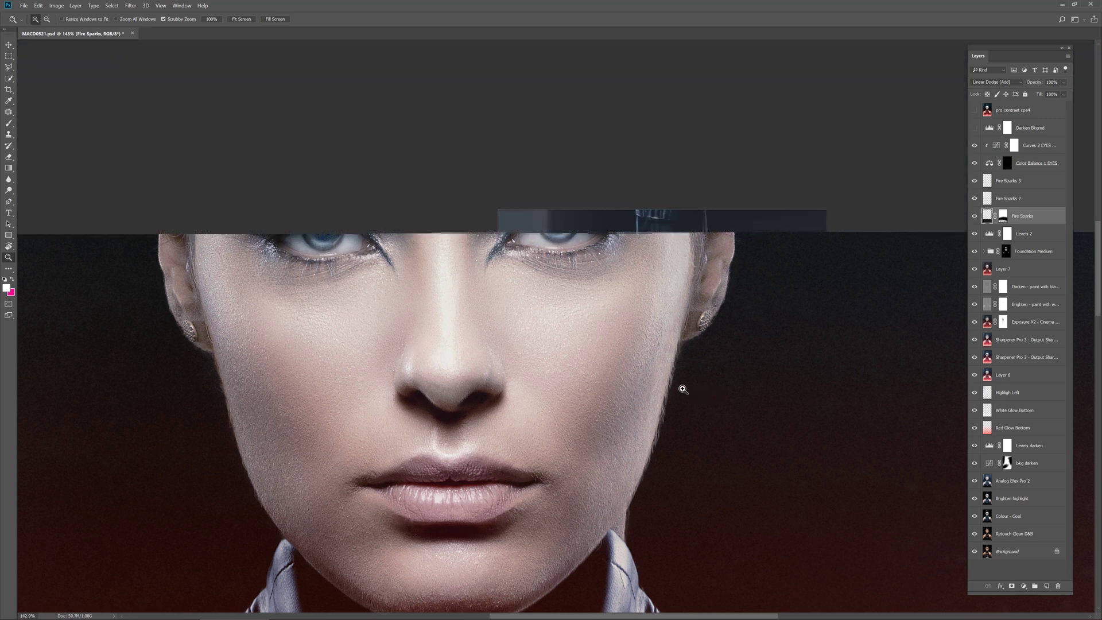
{"action": "key", "text": "ctrl+0"}
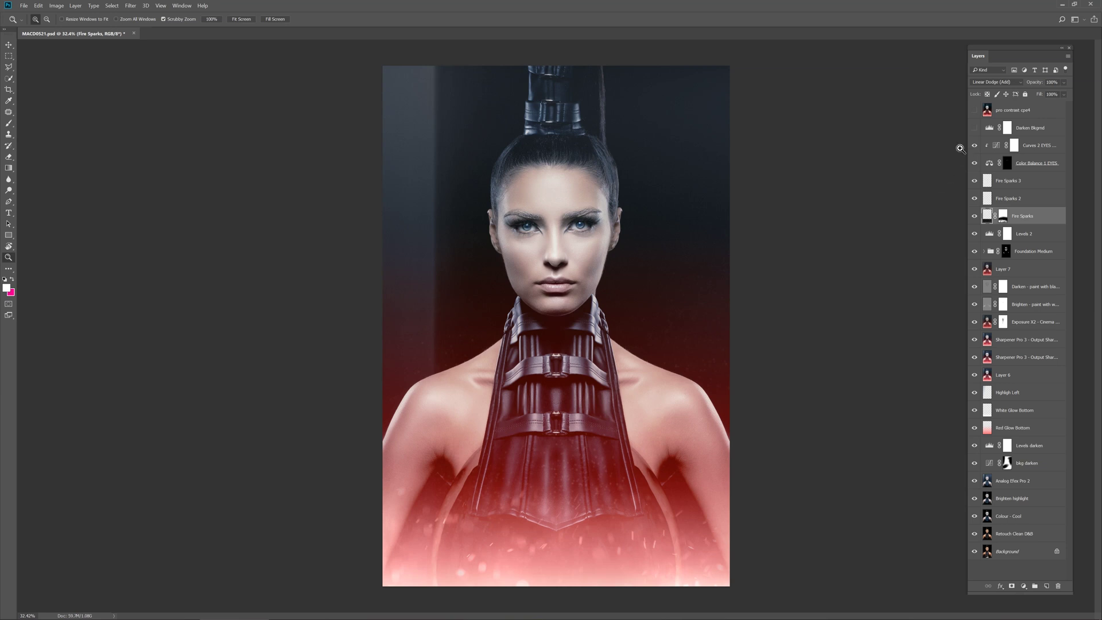
- Enable Darken Bkgrnd after a before/after check, then turn on pro contrast cpe4
{"action": "left_click", "coordinate": [974, 127]}
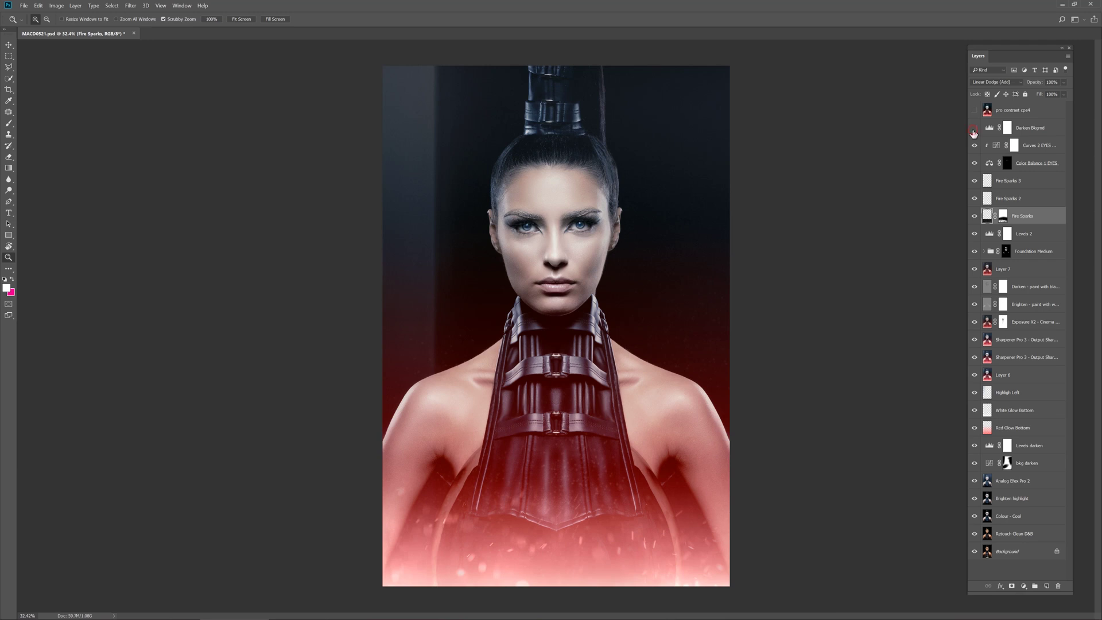
{"action": "left_click", "coordinate": [974, 127]}
{"action": "left_click", "coordinate": [974, 127]}
{"action": "left_click", "coordinate": [974, 109]}
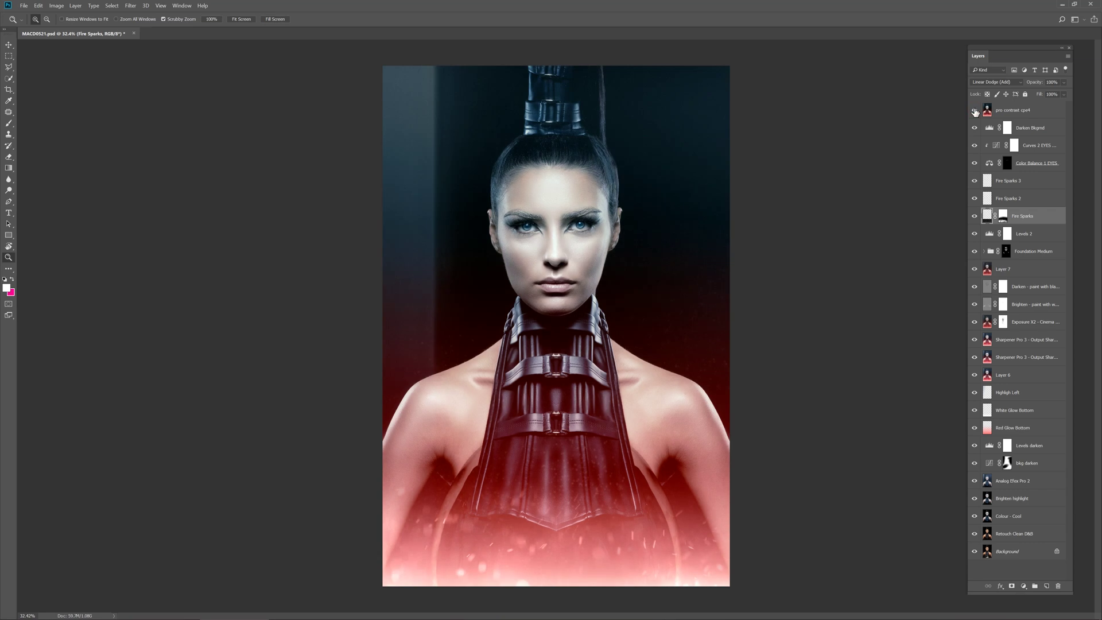
{"action": "left_click", "coordinate": [1000, 115]}
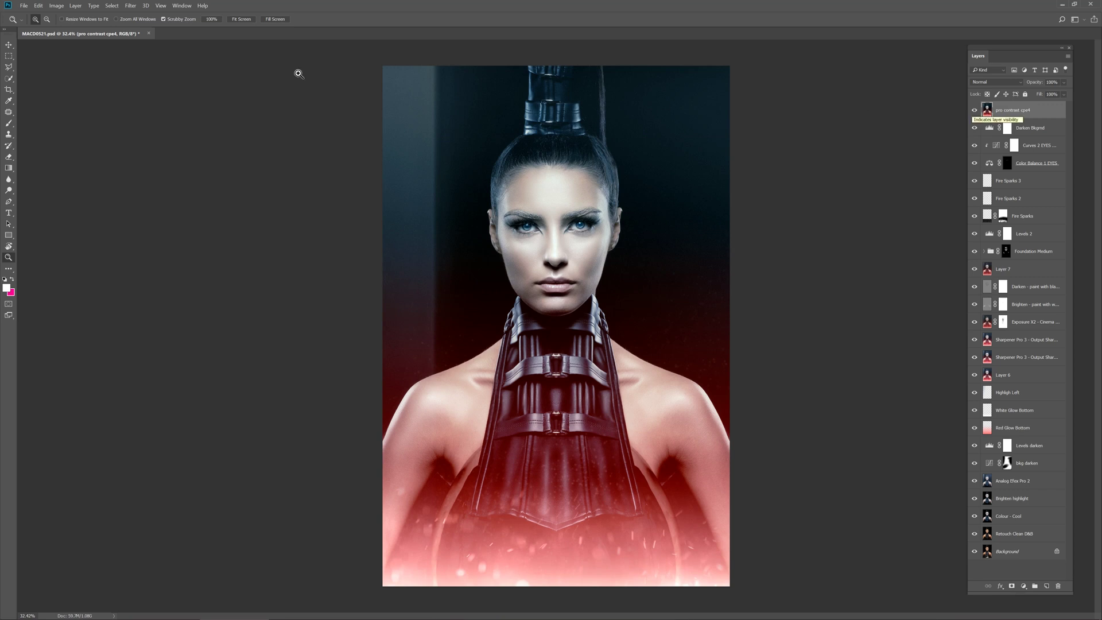
{"action": "left_click", "coordinate": [130, 6]}
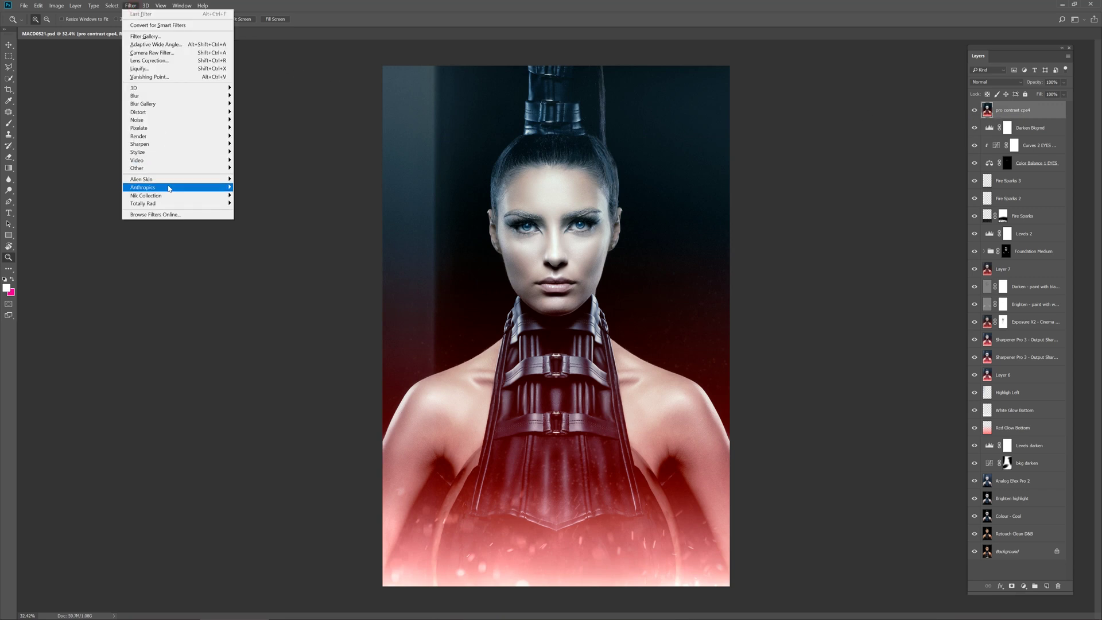
{"action": "mouse_move", "coordinate": [169, 196]}
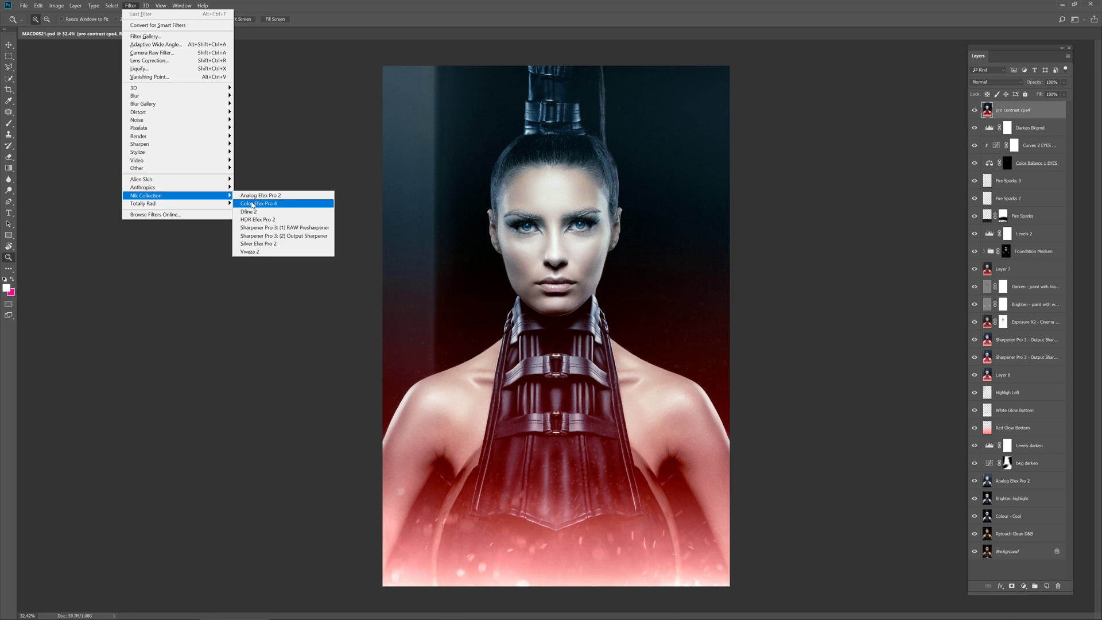
{"action": "left_click", "coordinate": [1021, 114]}
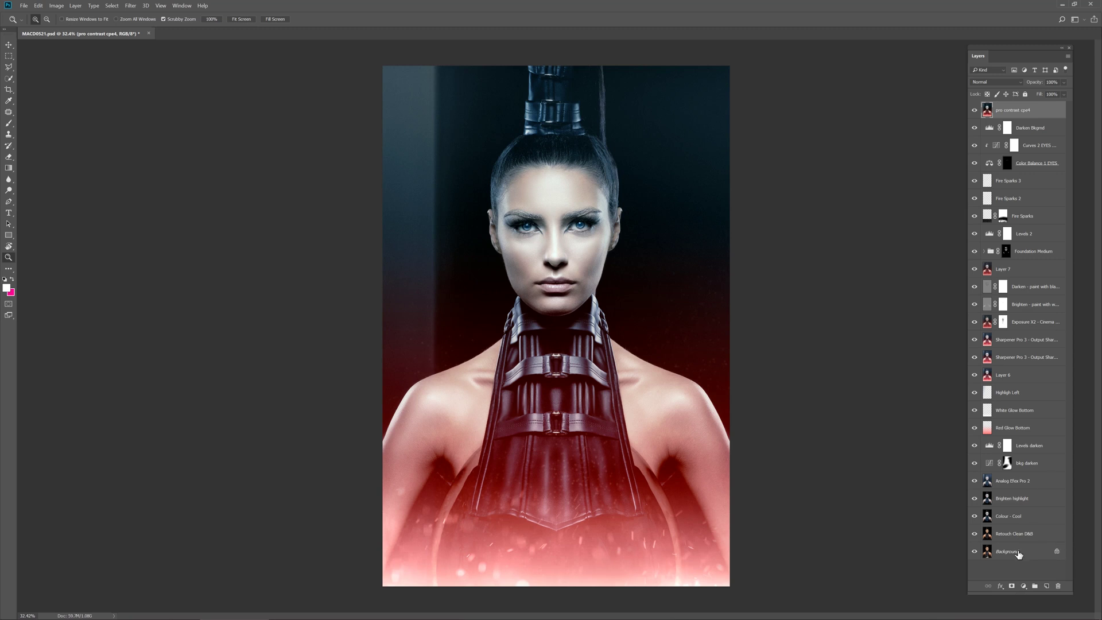
{"action": "left_click", "coordinate": [973, 552], "text": "alt"}
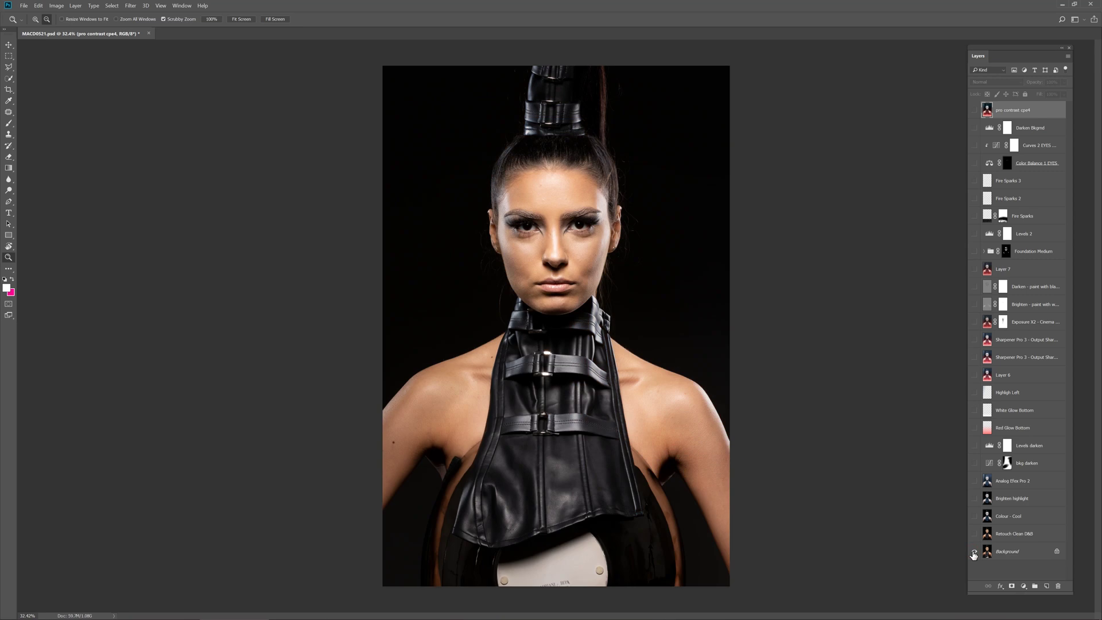
{"action": "left_click", "coordinate": [974, 551], "text": "alt"}
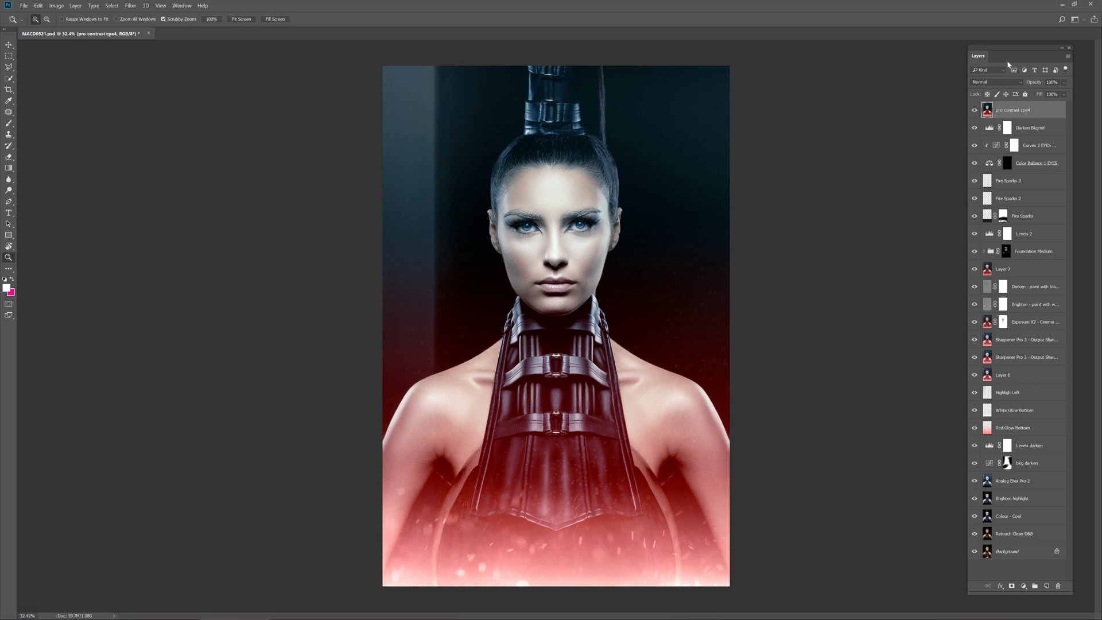
- Move the floating Layers panel left toward the portrait
{"action": "left_click_drag", "start_coordinate": [1005, 47], "coordinate": [838, 52]}
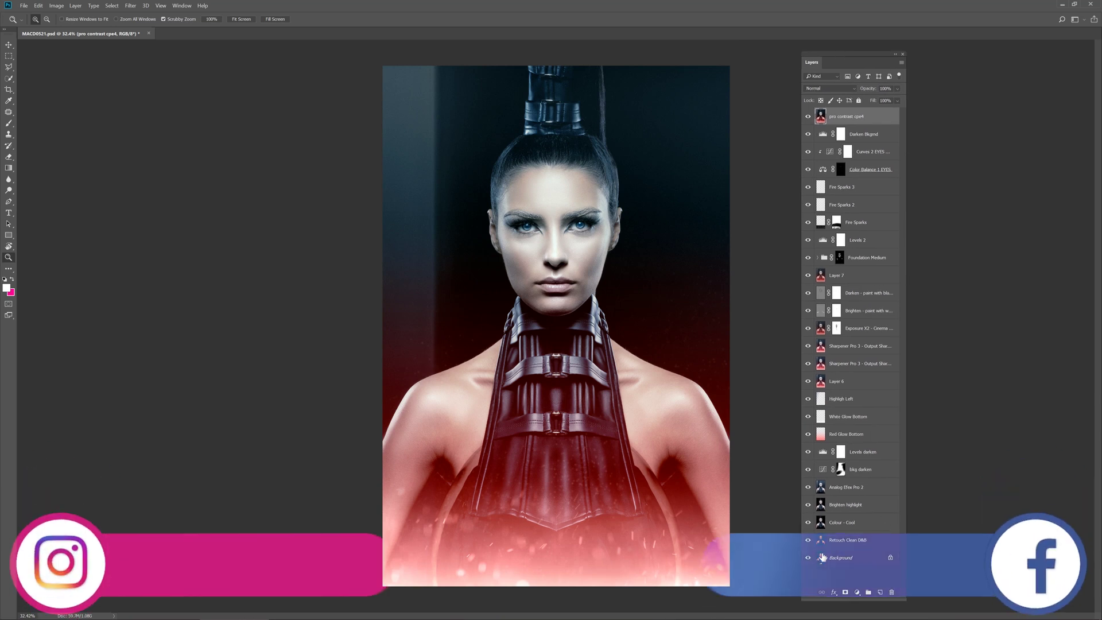